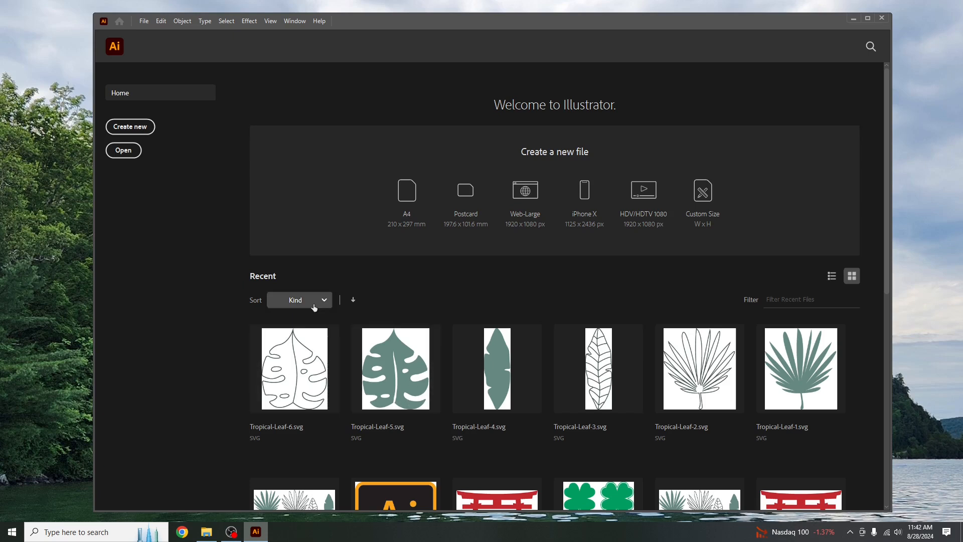
Sort the recent files by Recent and by Name, and look through the resulting list.
{"action": "left_click", "coordinate": [314, 303]}
{"action": "left_click", "coordinate": [298, 320]}
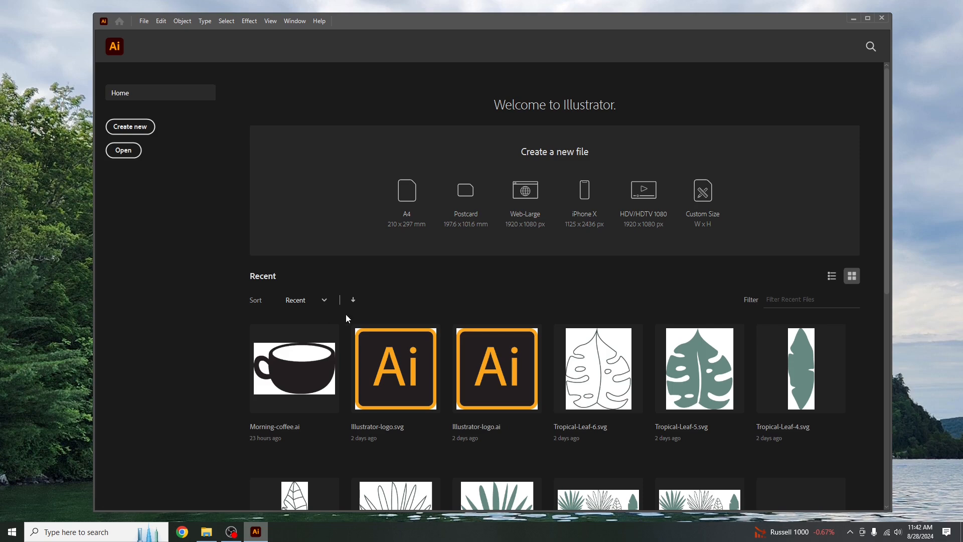
{"action": "left_click", "coordinate": [302, 305]}
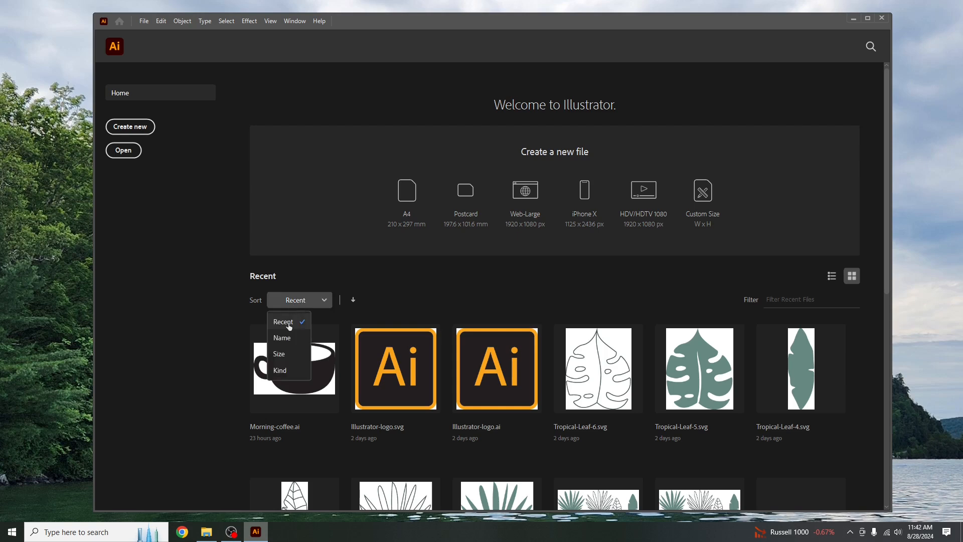
{"action": "left_click", "coordinate": [282, 338]}
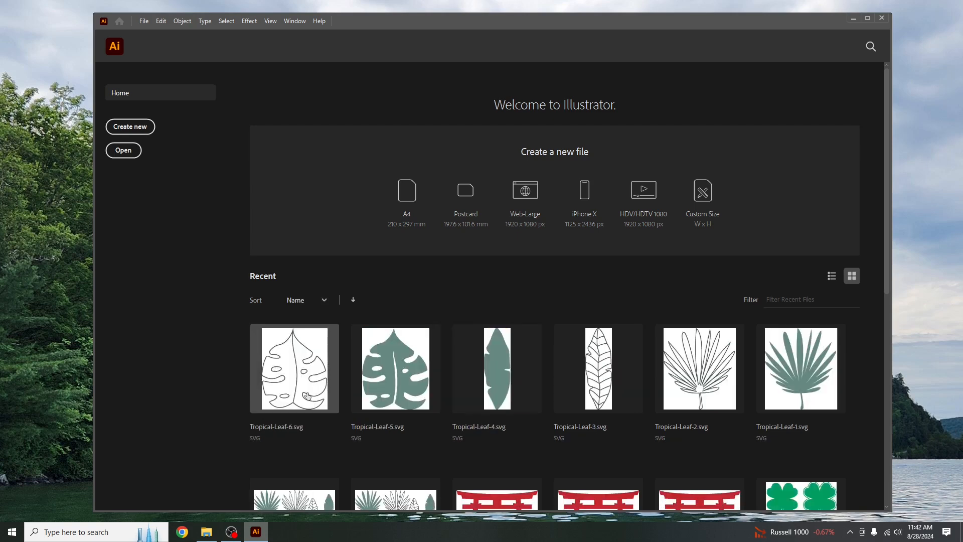
{"action": "scroll", "coordinate": [592, 351], "scroll_direction": "down", "scroll_amount": 8}
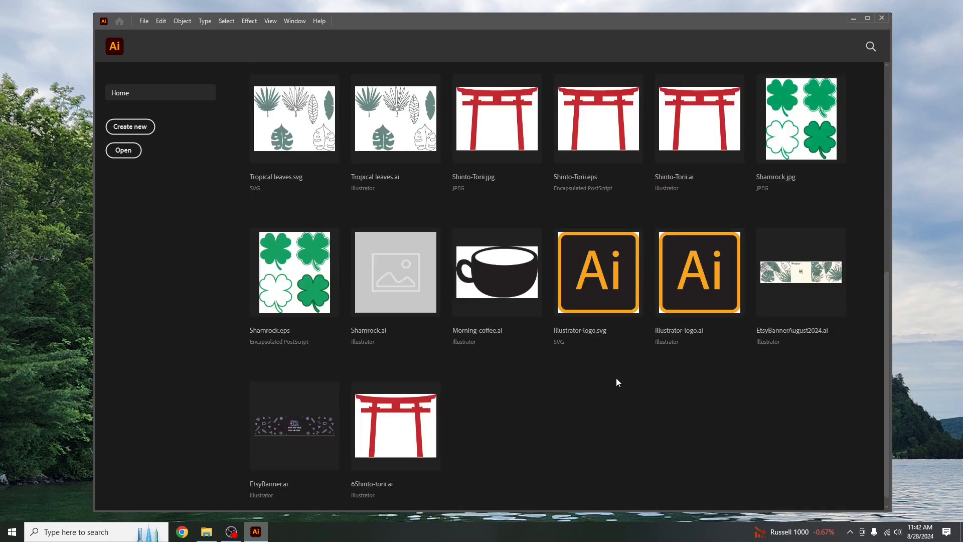
{"action": "scroll", "coordinate": [776, 326], "scroll_direction": "up", "scroll_amount": 8}
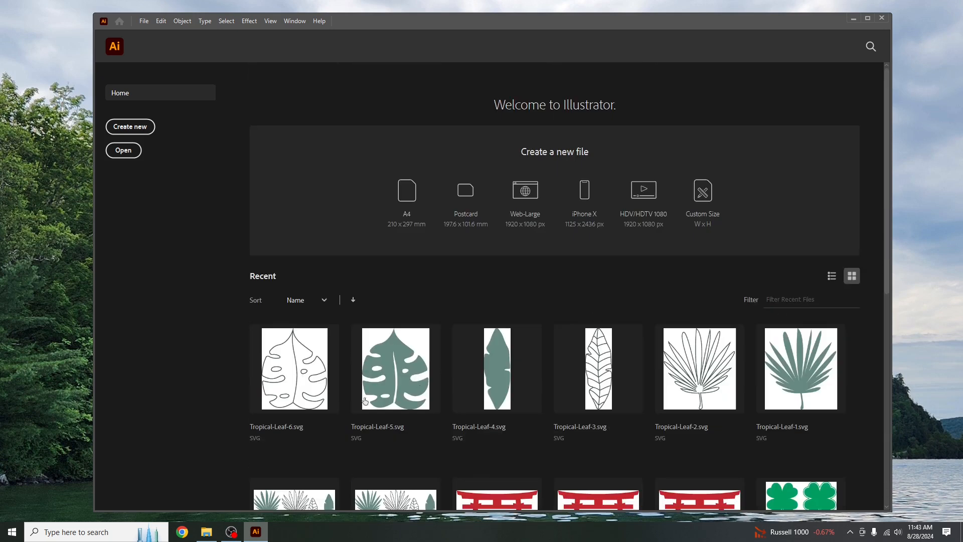
Sort the recent files by Size, and return the sort order to Recent.
{"action": "left_click", "coordinate": [309, 305]}
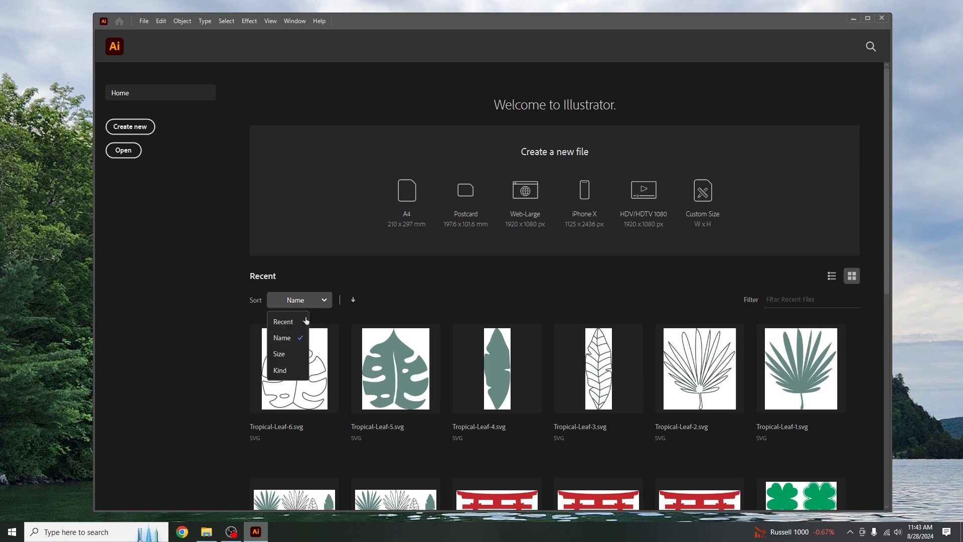
{"action": "left_click", "coordinate": [292, 354]}
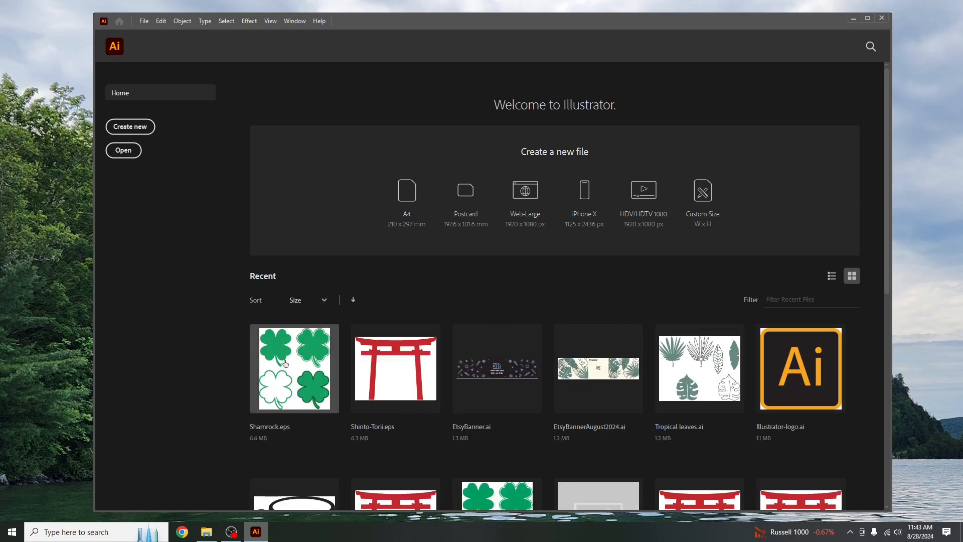
{"action": "left_click", "coordinate": [294, 303]}
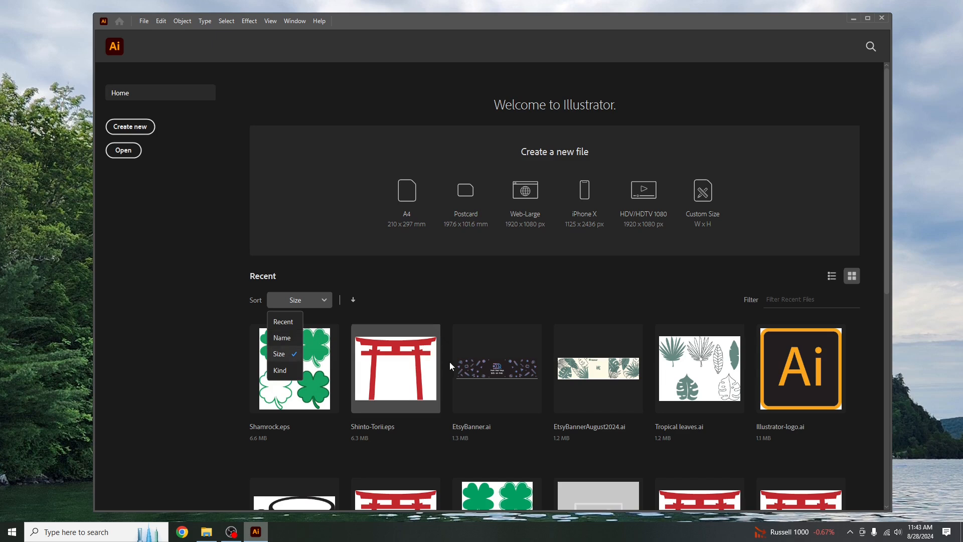
{"action": "left_click", "coordinate": [284, 323]}
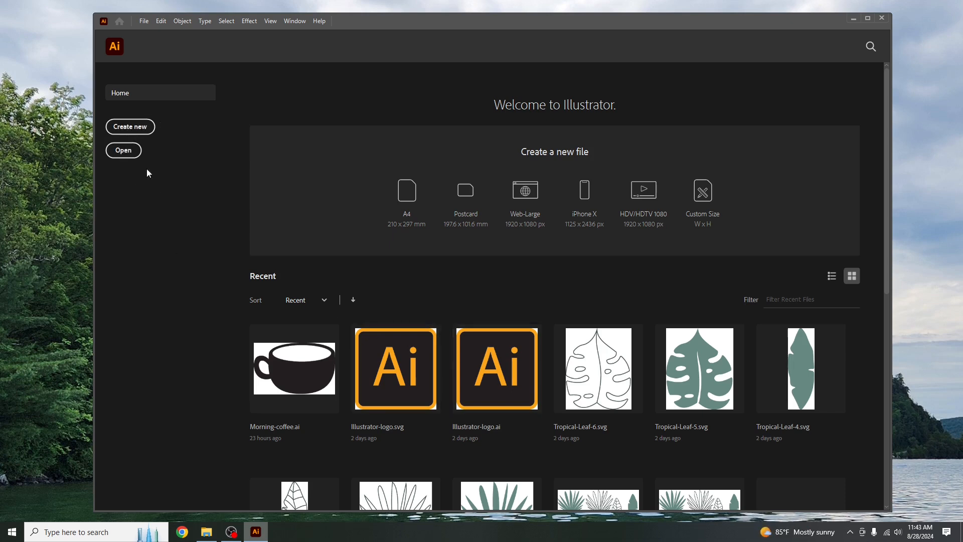
Start a new document and look through all the blank Mobile presets.
{"action": "left_click", "coordinate": [131, 128]}
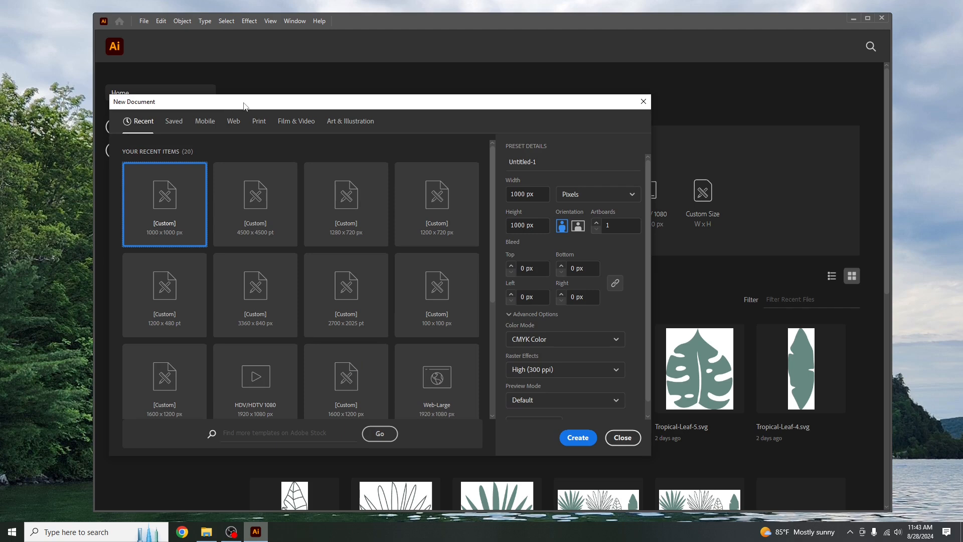
{"action": "left_click_drag", "start_coordinate": [244, 106], "coordinate": [427, 93]}
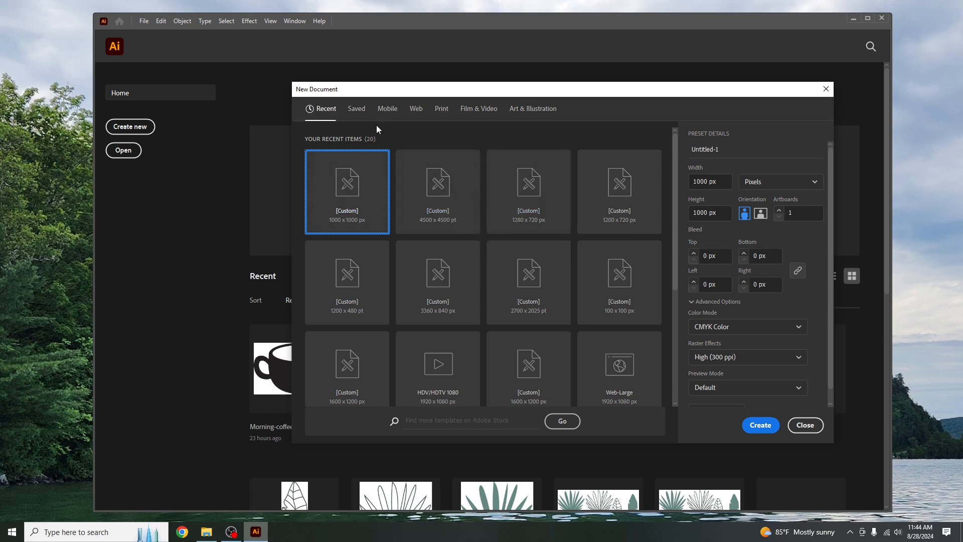
{"action": "left_click", "coordinate": [388, 113]}
{"action": "left_click_drag", "start_coordinate": [415, 90], "coordinate": [405, 248]}
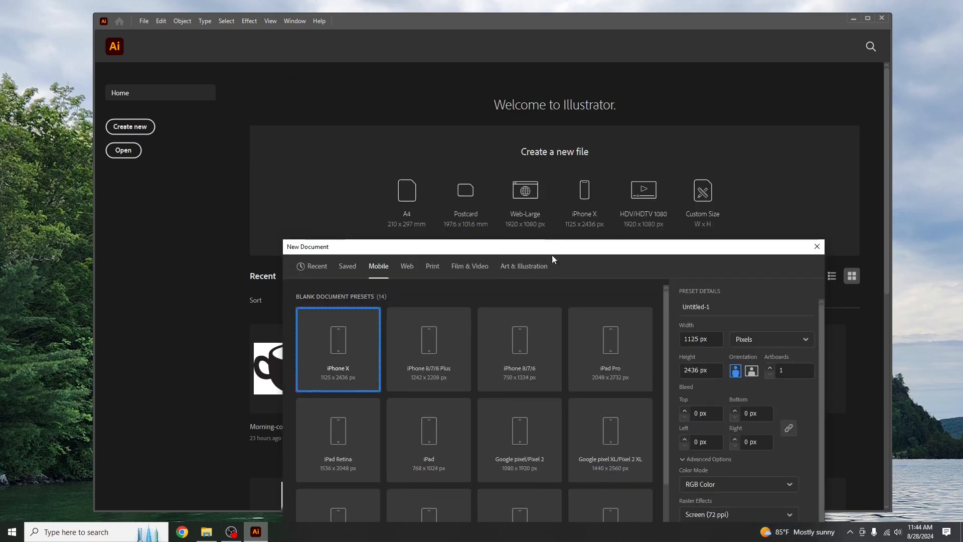
{"action": "left_click_drag", "start_coordinate": [551, 247], "coordinate": [534, 120]}
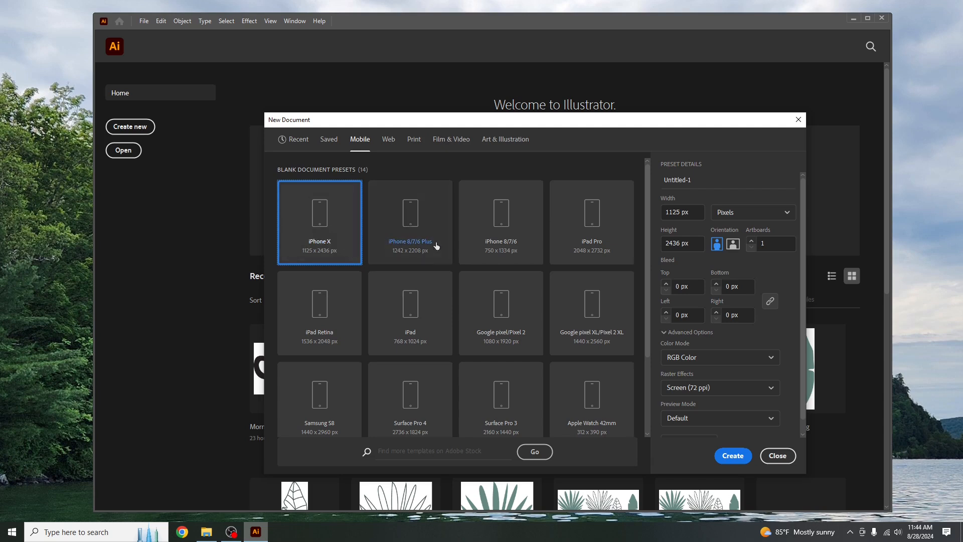
{"action": "scroll", "coordinate": [574, 260], "scroll_direction": "down", "scroll_amount": 3}
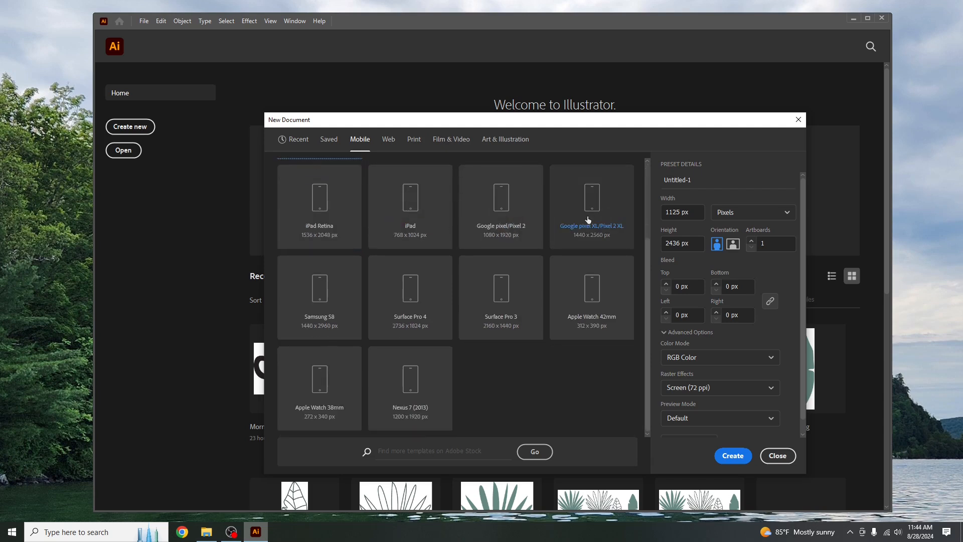
{"action": "scroll", "coordinate": [385, 221], "scroll_direction": "up", "scroll_amount": 3}
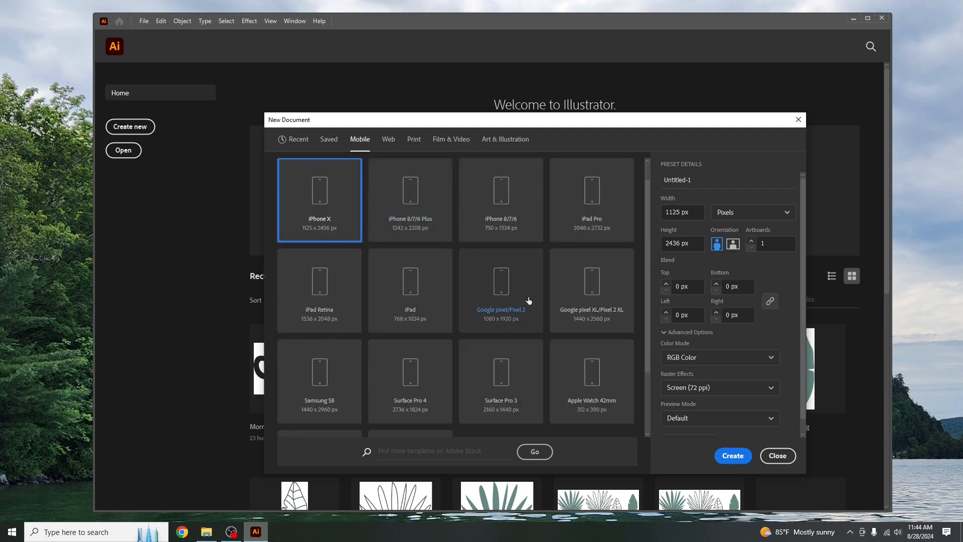
{"action": "scroll", "coordinate": [526, 301], "scroll_direction": "down", "scroll_amount": 3}
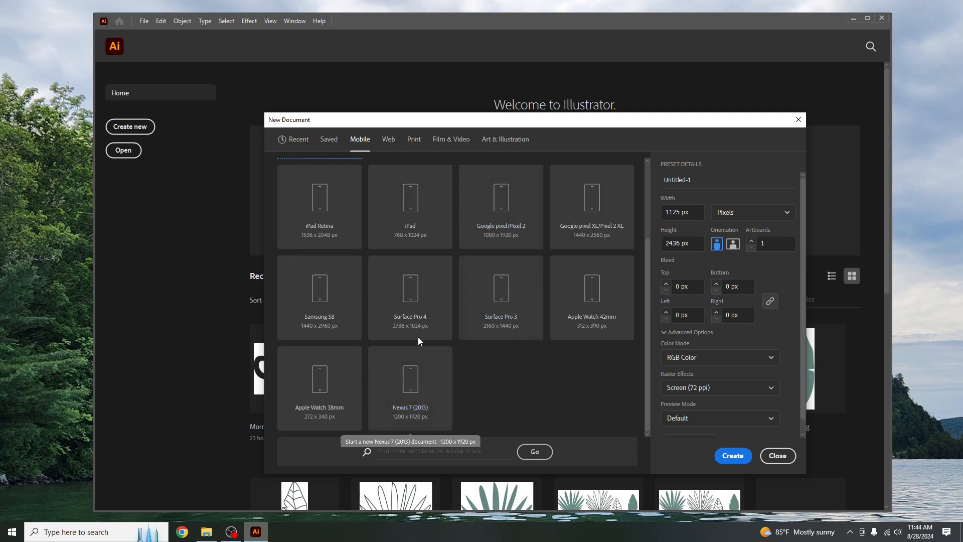
{"action": "scroll", "coordinate": [418, 336], "scroll_direction": "up", "scroll_amount": 3}
Look through the blank document presets for Web, Film & Video, and Art & Illustration.
{"action": "left_click", "coordinate": [387, 143]}
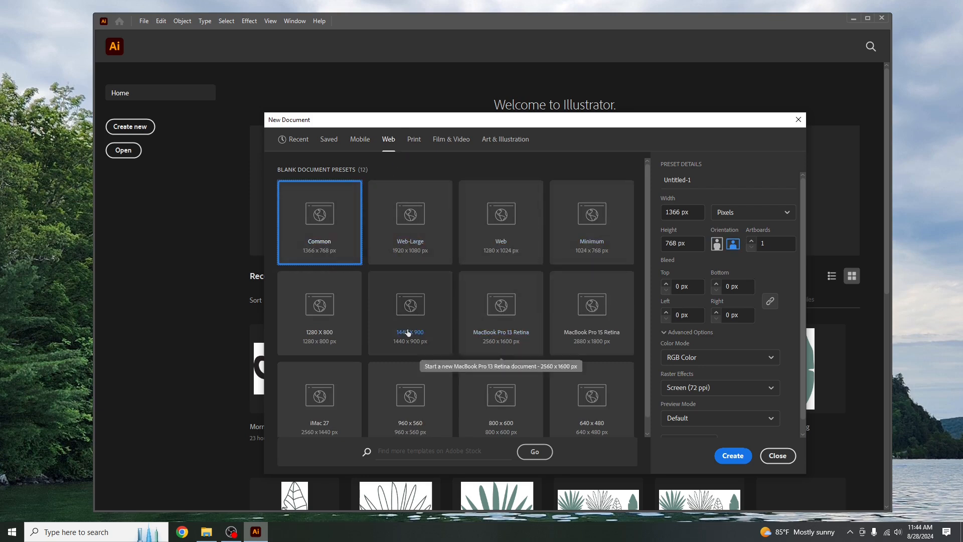
{"action": "scroll", "coordinate": [408, 329], "scroll_direction": "down", "scroll_amount": 1}
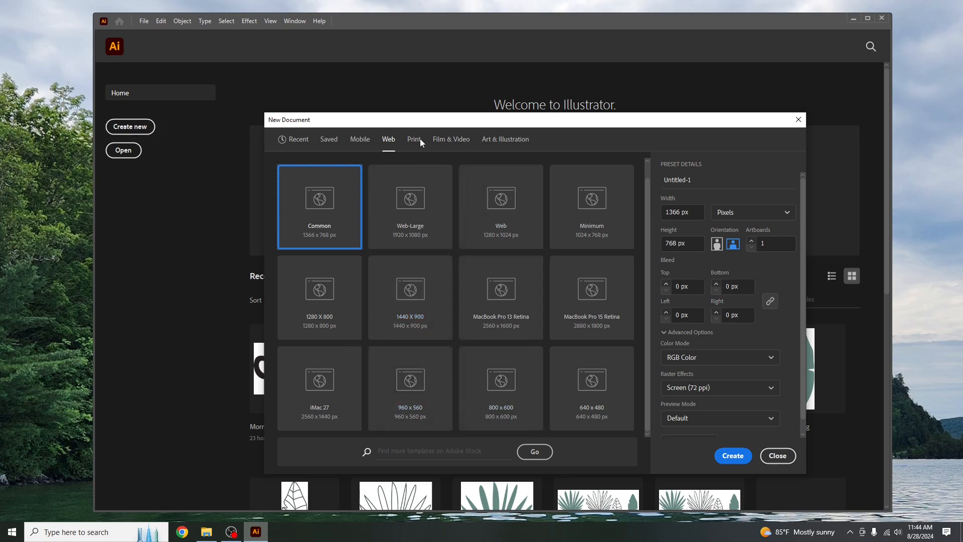
{"action": "left_click", "coordinate": [450, 140]}
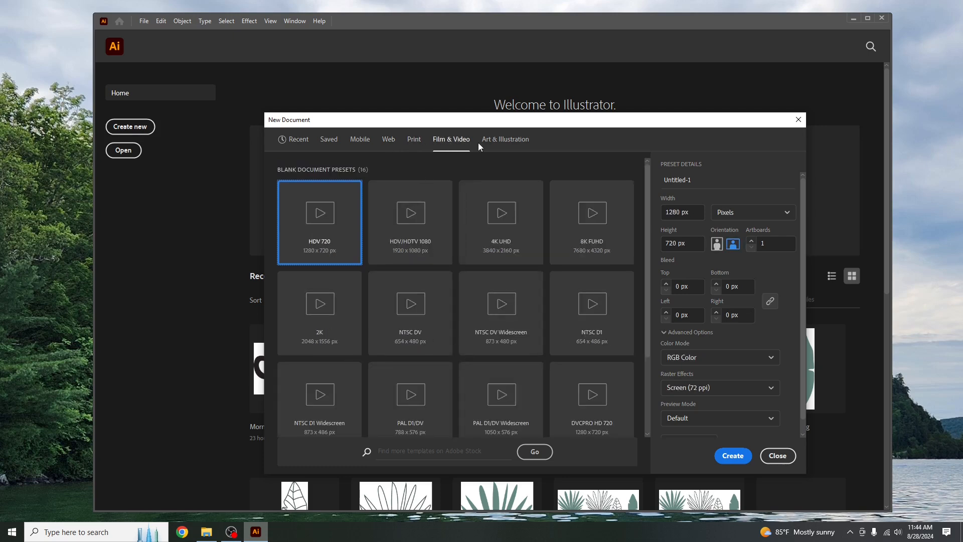
{"action": "left_click", "coordinate": [519, 141]}
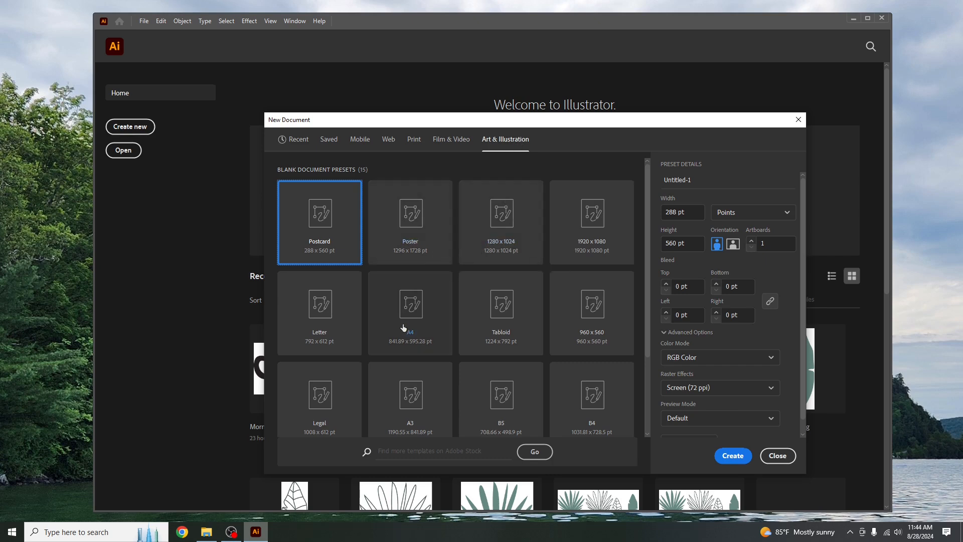
{"action": "scroll", "coordinate": [494, 321], "scroll_direction": "down", "scroll_amount": 2}
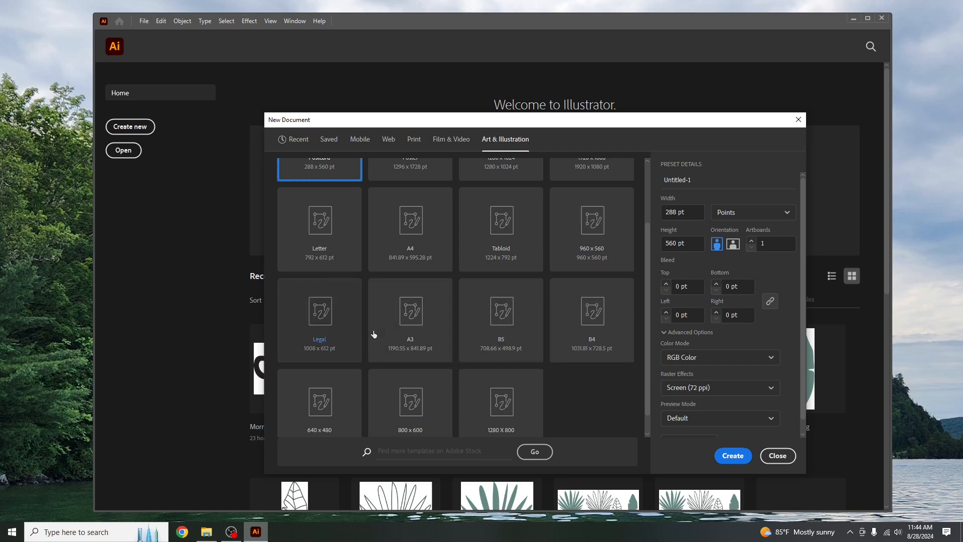
{"action": "scroll", "coordinate": [410, 284], "scroll_direction": "up", "scroll_amount": 2}
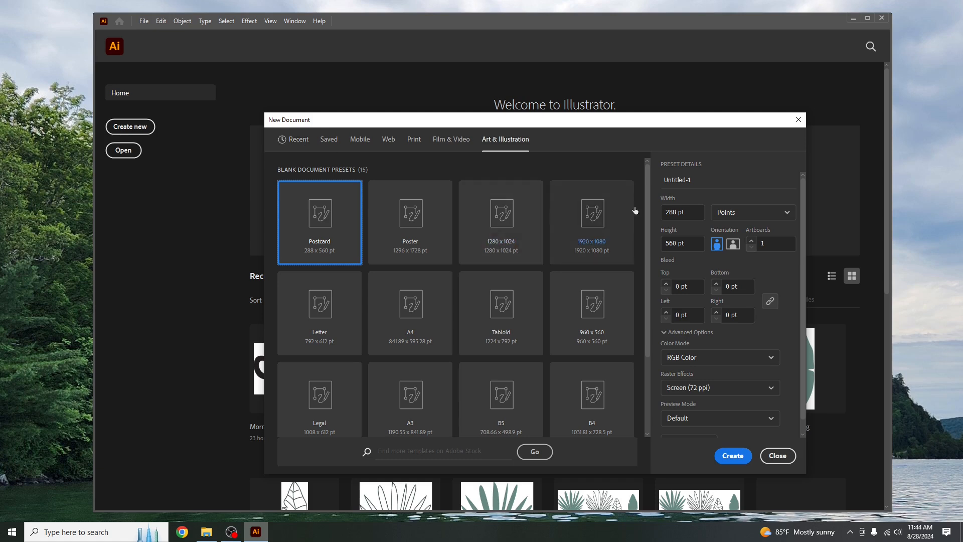
Try a custom size for the new document with a width of 1080 px and a height of 900 px.
{"action": "left_click", "coordinate": [296, 140]}
{"action": "left_click", "coordinate": [680, 212]}
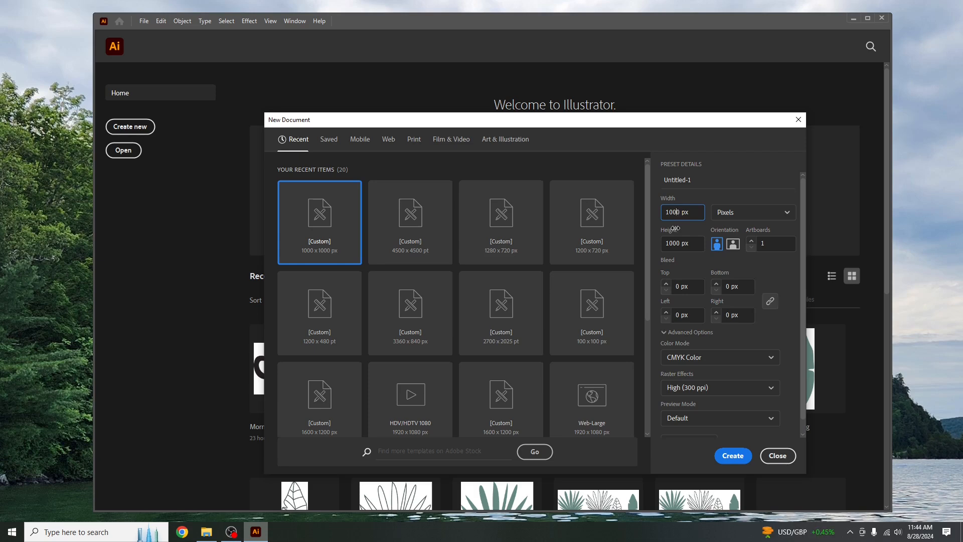
{"action": "key", "text": "BackSpace"}
{"action": "type", "text": "8"}
{"action": "key", "text": "Tab"}
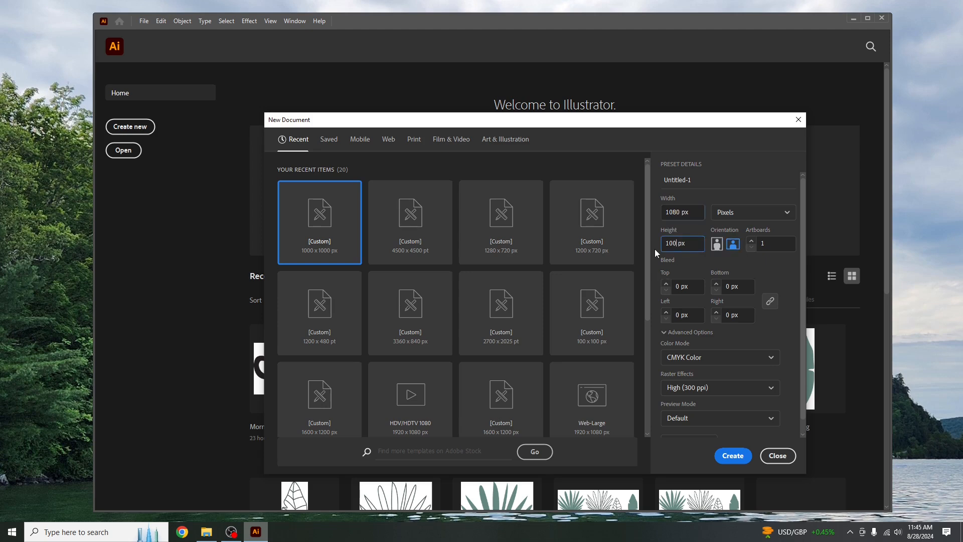
{"action": "key", "text": "BackSpace"}
{"action": "key", "text": "BackSpace"}
{"action": "key", "text": "BackSpace"}
{"action": "type", "text": "900"}
Try the portrait and landscape orientations for the new document and enter 1 as the number of artboards.
{"action": "left_click", "coordinate": [717, 244]}
{"action": "left_click", "coordinate": [732, 245]}
{"action": "left_click", "coordinate": [717, 244]}
{"action": "left_click", "coordinate": [733, 243]}
{"action": "left_click", "coordinate": [785, 243]}
{"action": "key", "text": "BackSpace"}
{"action": "type", "text": "1"}
Create a new document from the recent custom 1000 x 1000 px preset.
{"action": "left_click", "coordinate": [432, 231]}
{"action": "left_click", "coordinate": [316, 232]}
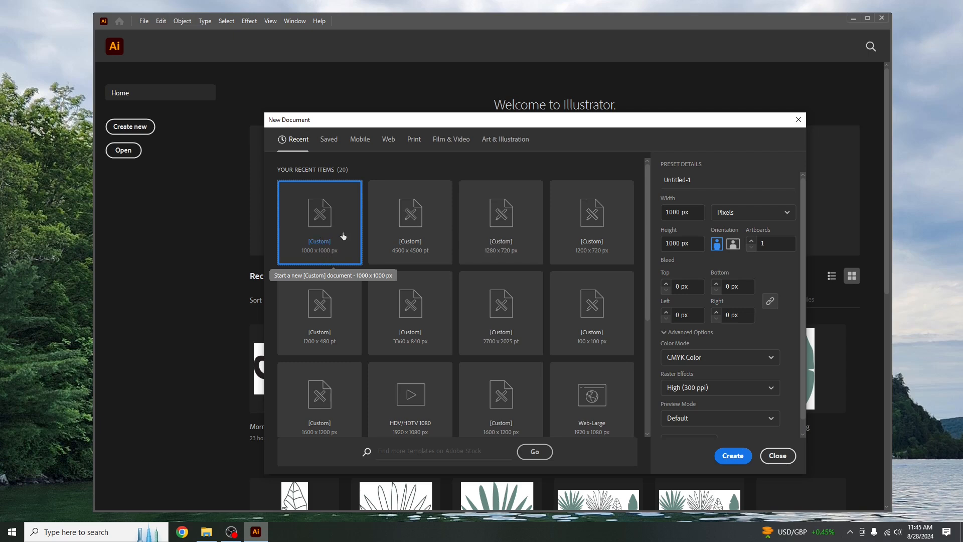
{"action": "key", "text": "Escape"}
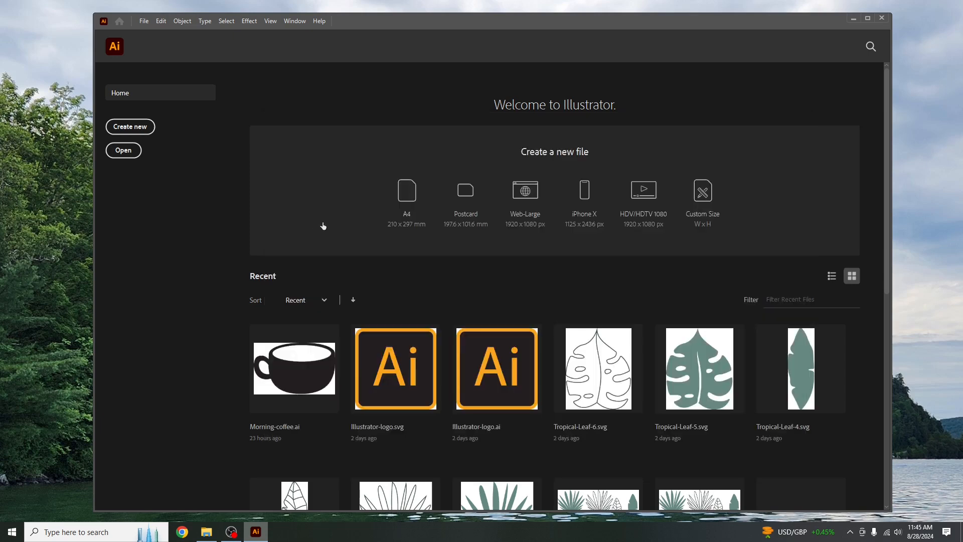
{"action": "left_click", "coordinate": [401, 215]}
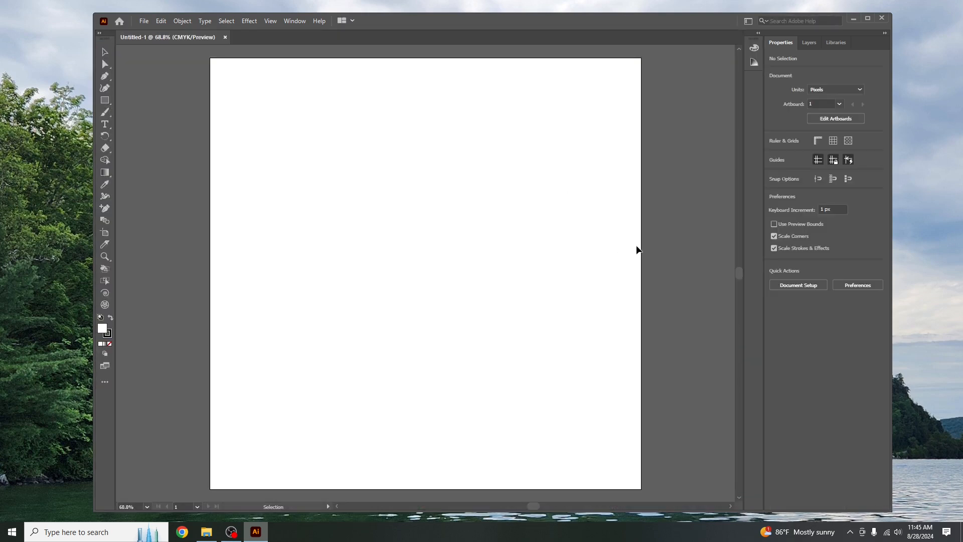
Reposition the Illustrator window on the desktop and look through the file commands for saving, placing, exporting and document setup.
{"action": "left_click_drag", "start_coordinate": [654, 23], "coordinate": [625, 20]}
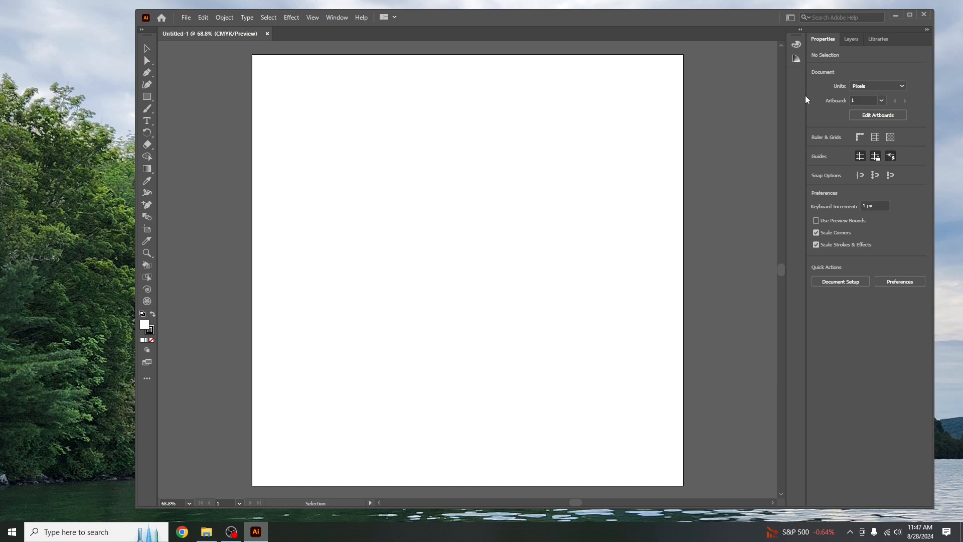
{"action": "left_click", "coordinate": [186, 21]}
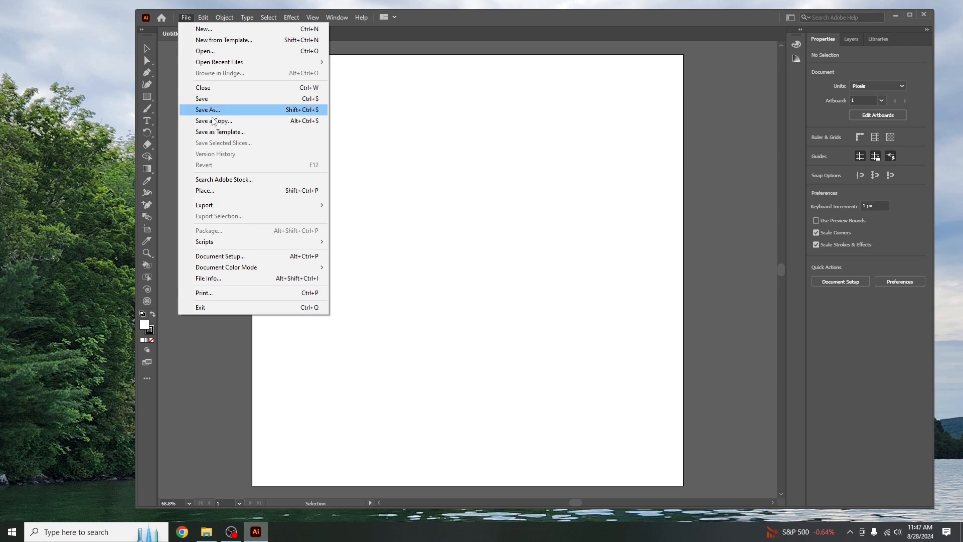
{"action": "mouse_move", "coordinate": [215, 208]}
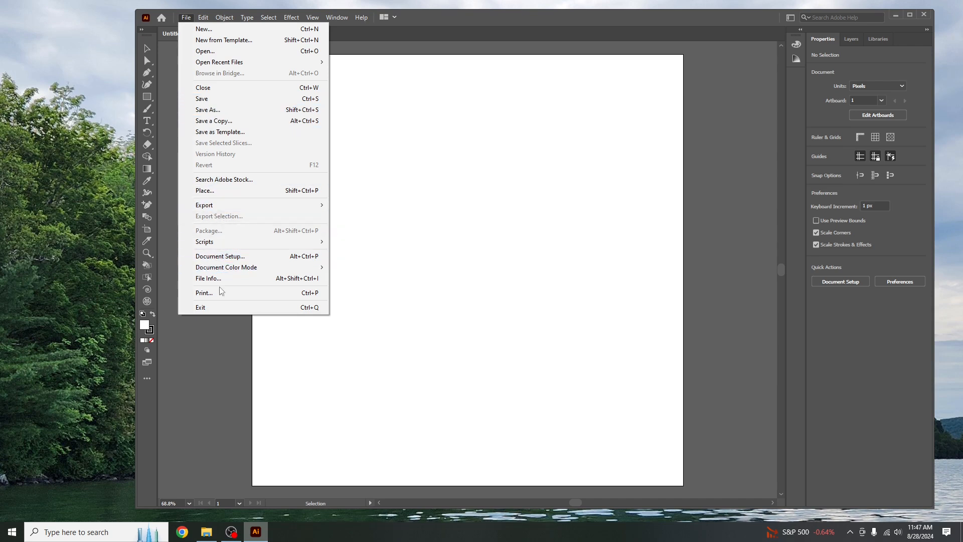
{"action": "left_click", "coordinate": [382, 120]}
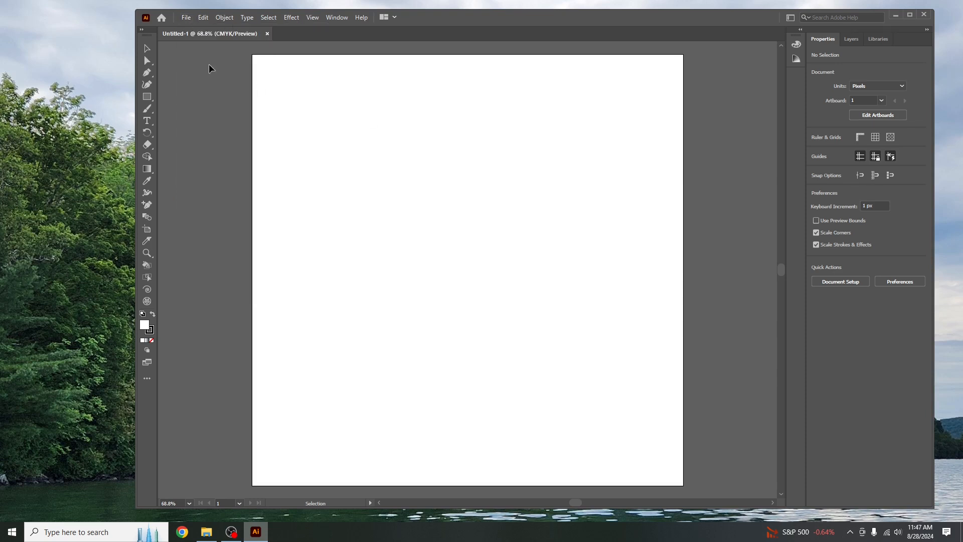
Look through the editing commands, including the My Settings and Preferences options.
{"action": "left_click", "coordinate": [204, 21]}
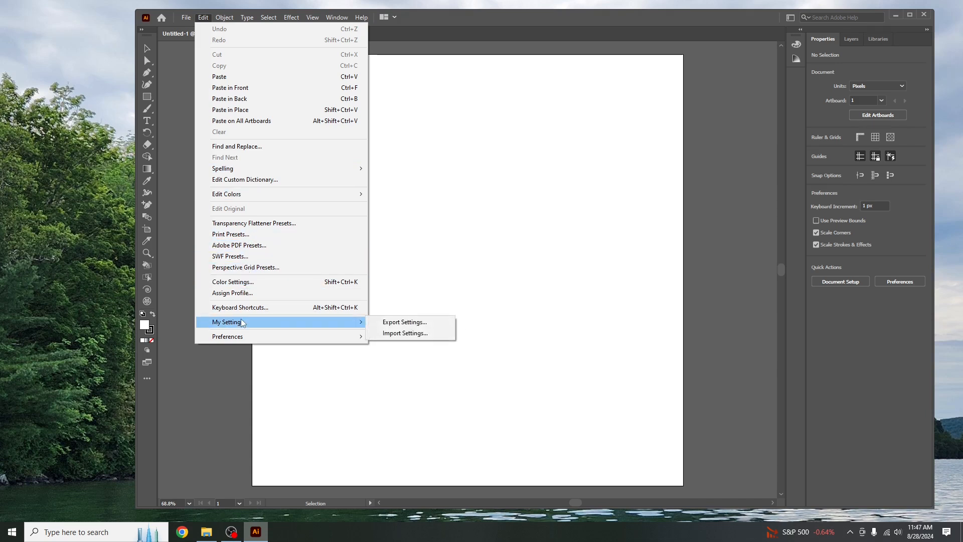
{"action": "mouse_move", "coordinate": [248, 338]}
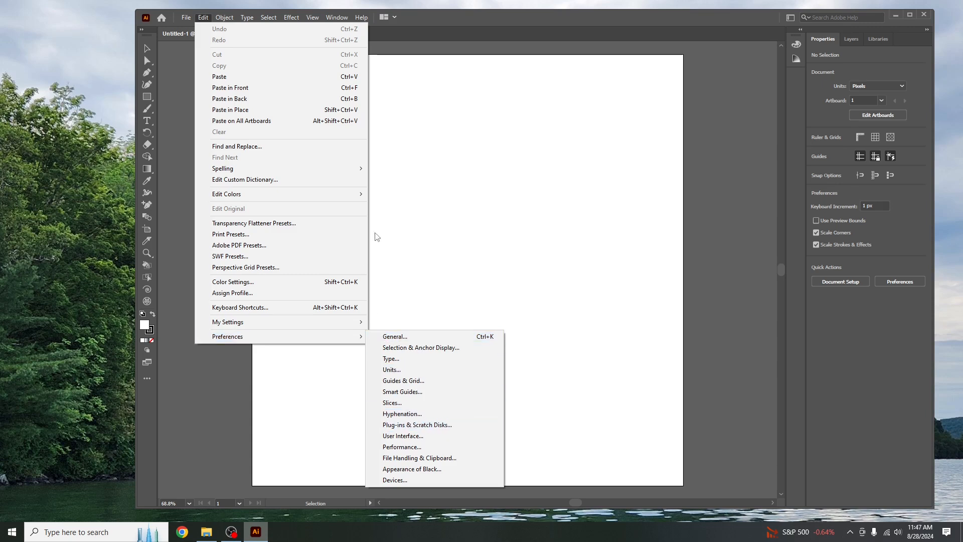
{"action": "left_click", "coordinate": [396, 204]}
Look through the object commands, including the Blend options.
{"action": "left_click", "coordinate": [228, 17]}
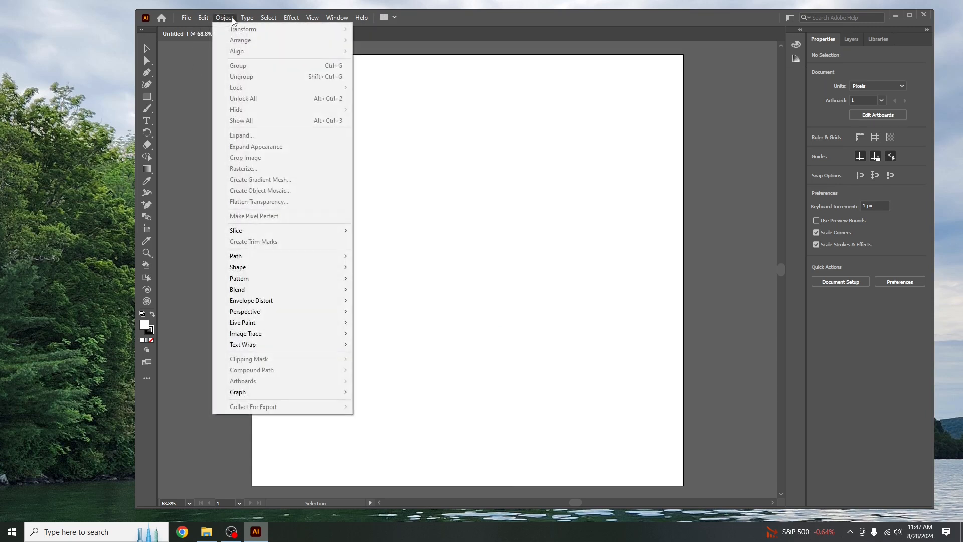
{"action": "mouse_move", "coordinate": [274, 233]}
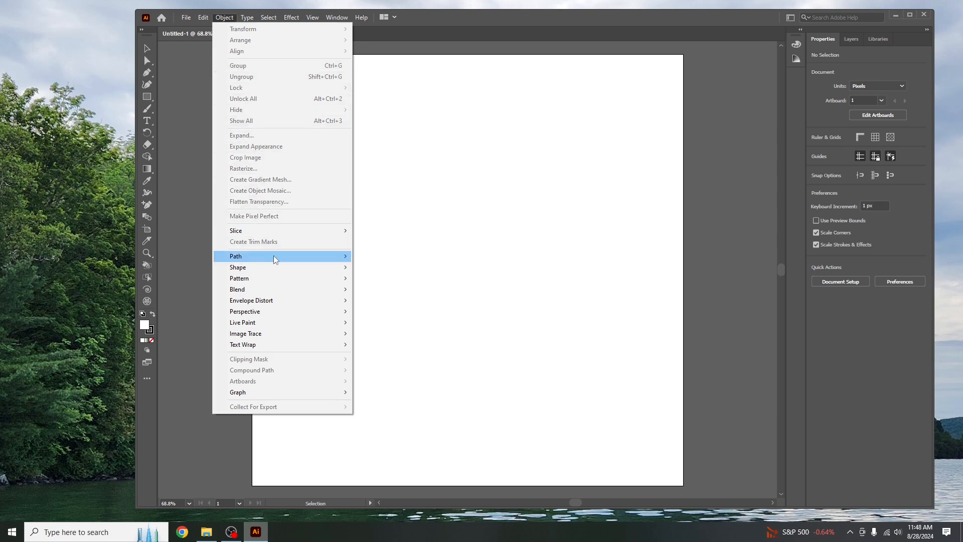
{"action": "mouse_move", "coordinate": [275, 283]}
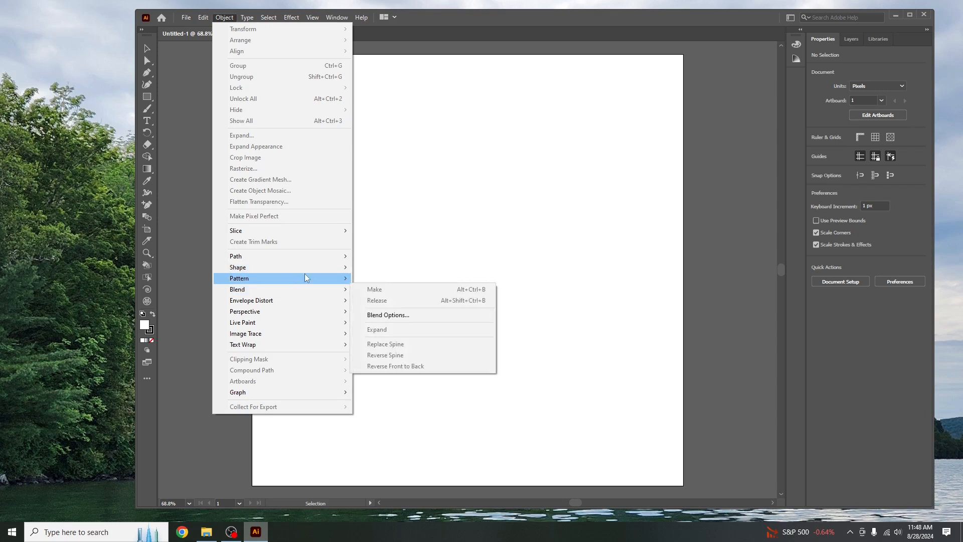
{"action": "left_click", "coordinate": [404, 205]}
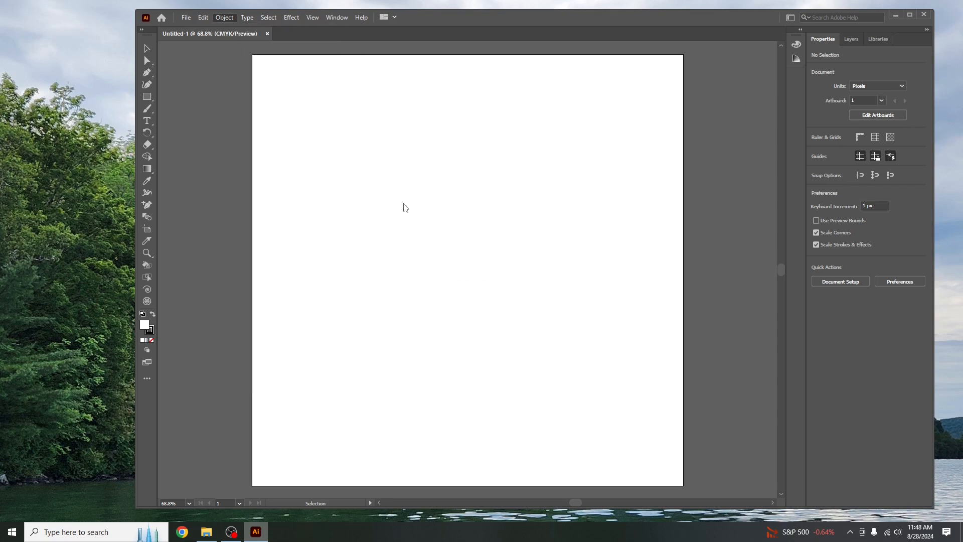
Look through the type commands and the available Illustrator and Photoshop effects, such as Distort and Stylize.
{"action": "left_click", "coordinate": [248, 19]}
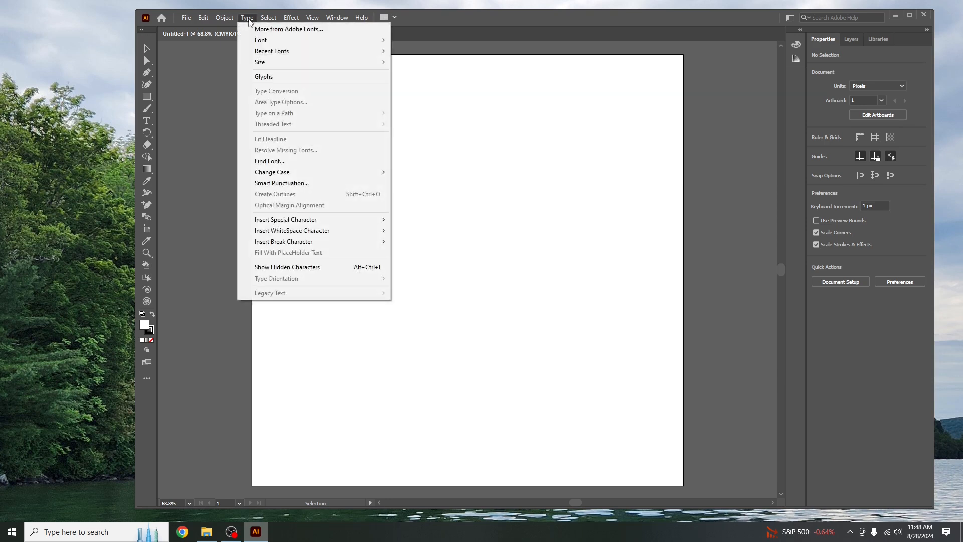
{"action": "mouse_move", "coordinate": [266, 20]}
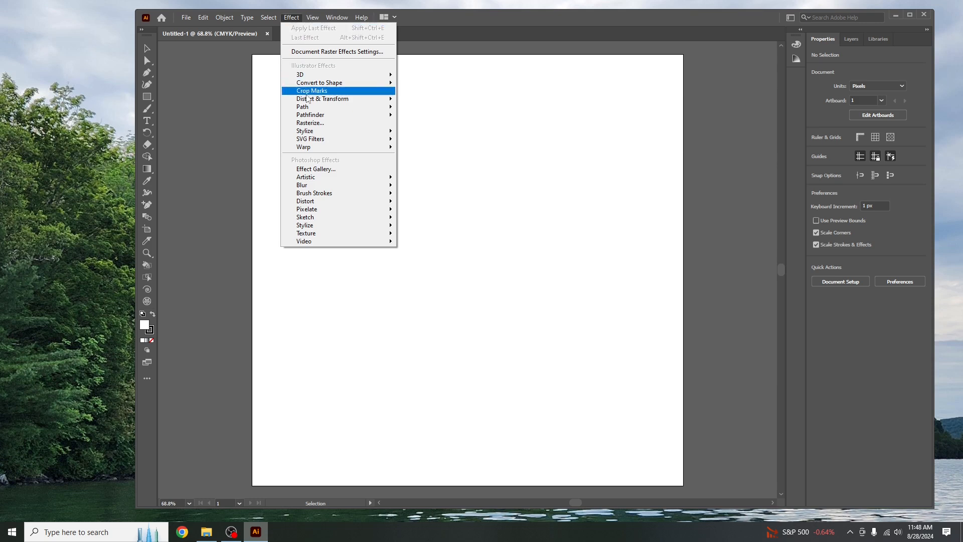
{"action": "mouse_move", "coordinate": [310, 103]}
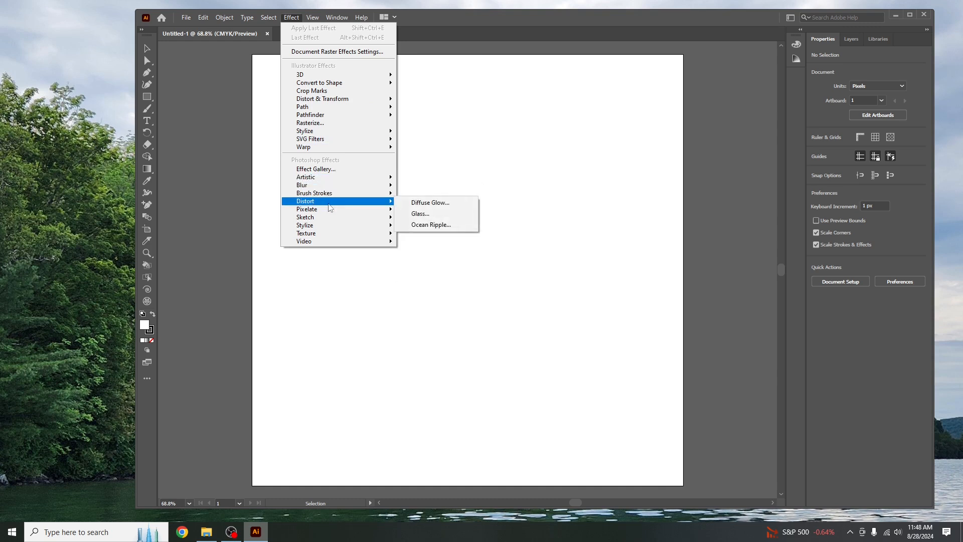
{"action": "mouse_move", "coordinate": [324, 211]}
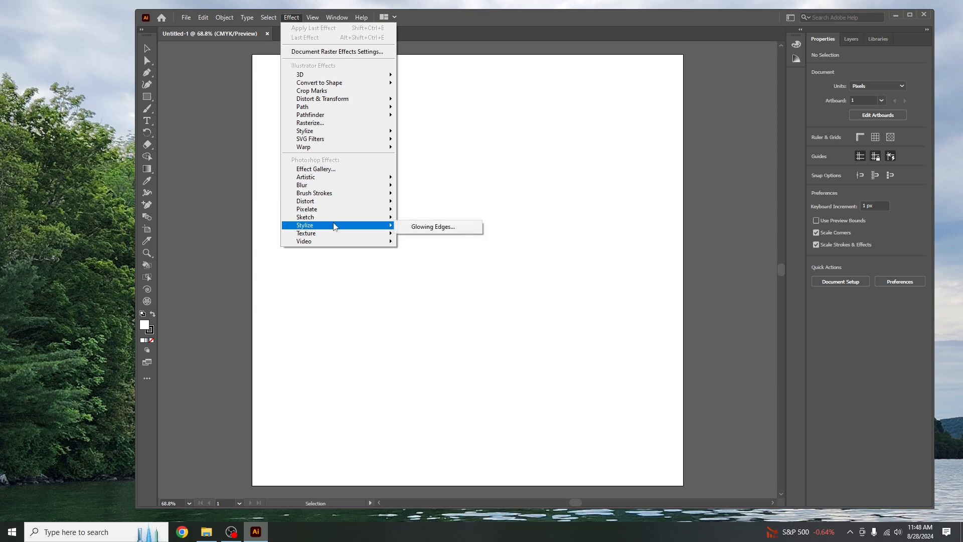
{"action": "mouse_move", "coordinate": [338, 196]}
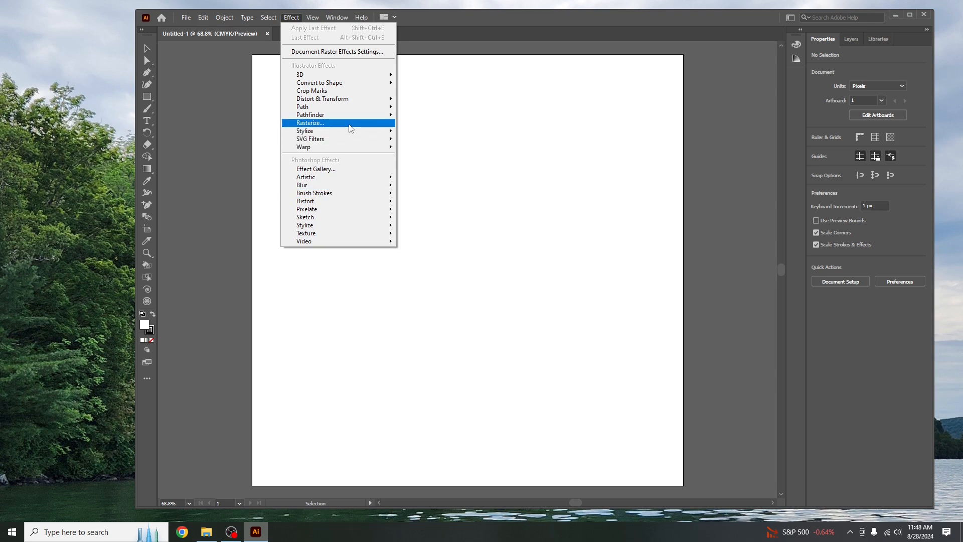
Look through the view commands and the list of panels that can be shown or hidden.
{"action": "mouse_move", "coordinate": [315, 18]}
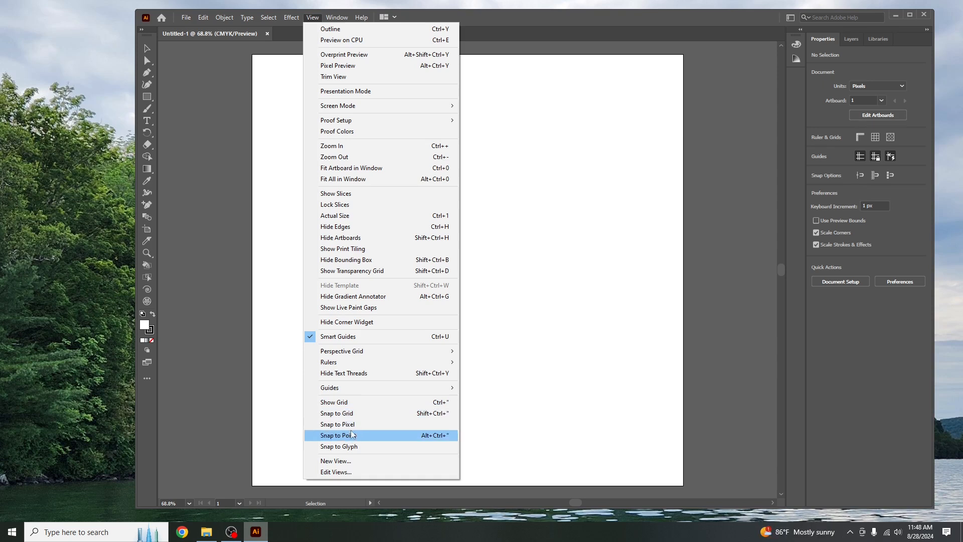
{"action": "mouse_move", "coordinate": [346, 390]}
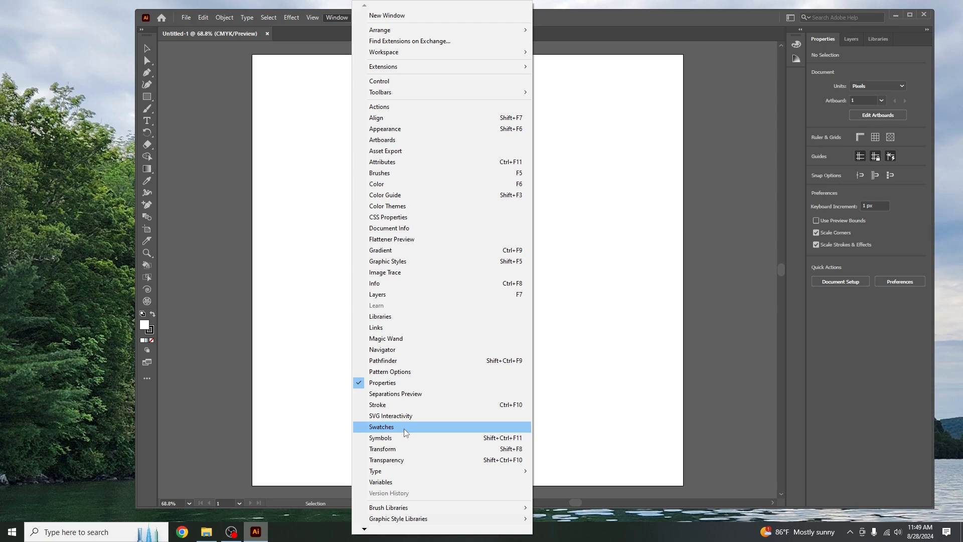
{"action": "left_click", "coordinate": [581, 206]}
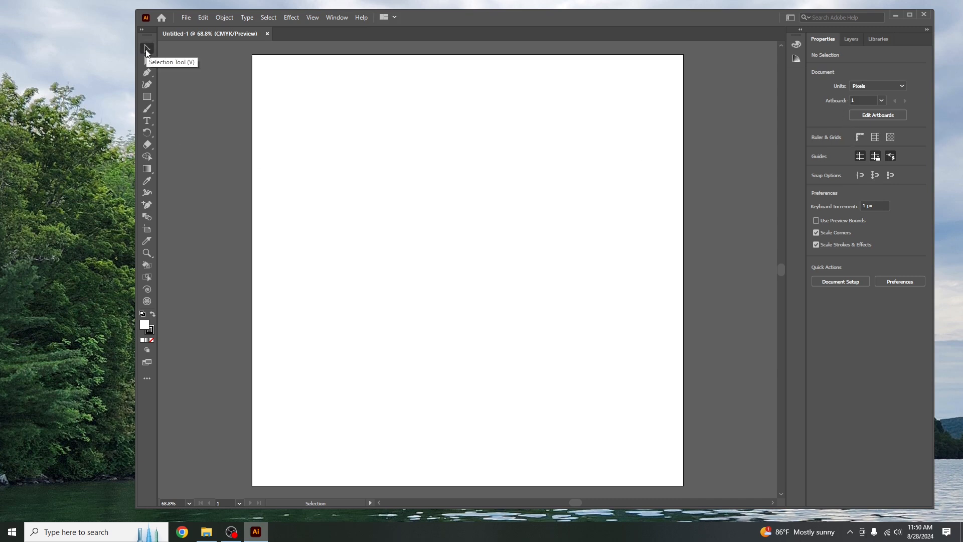
Look at the properties offered for the Pen, Rectangle, Type and Eyedropper tools, and return to the Selection tool.
{"action": "left_click", "coordinate": [146, 76]}
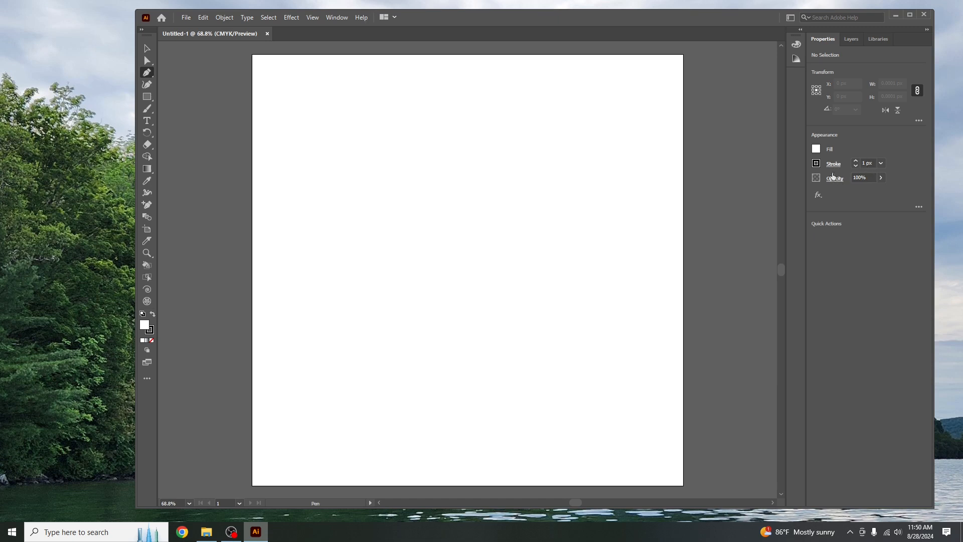
{"action": "left_click", "coordinate": [148, 97]}
{"action": "key", "text": "t"}
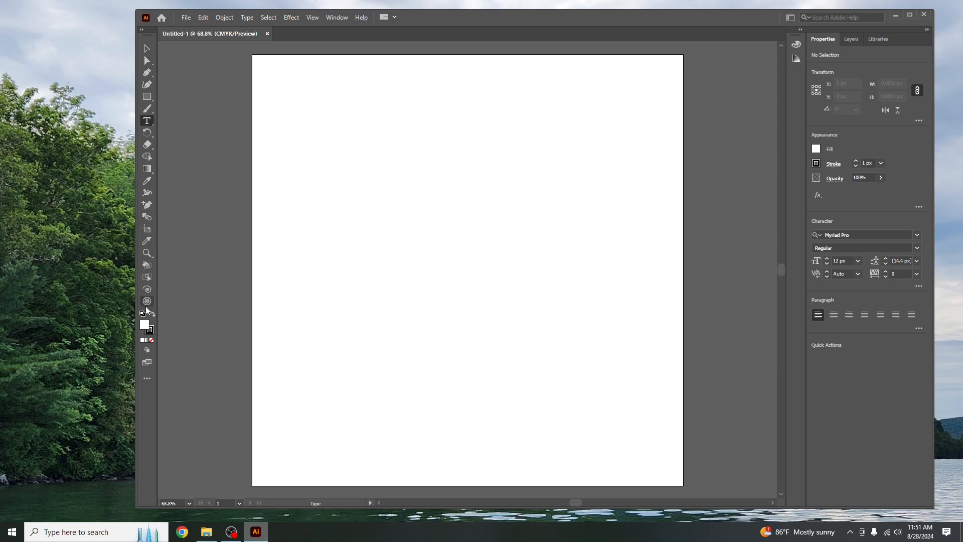
{"action": "left_click", "coordinate": [147, 182]}
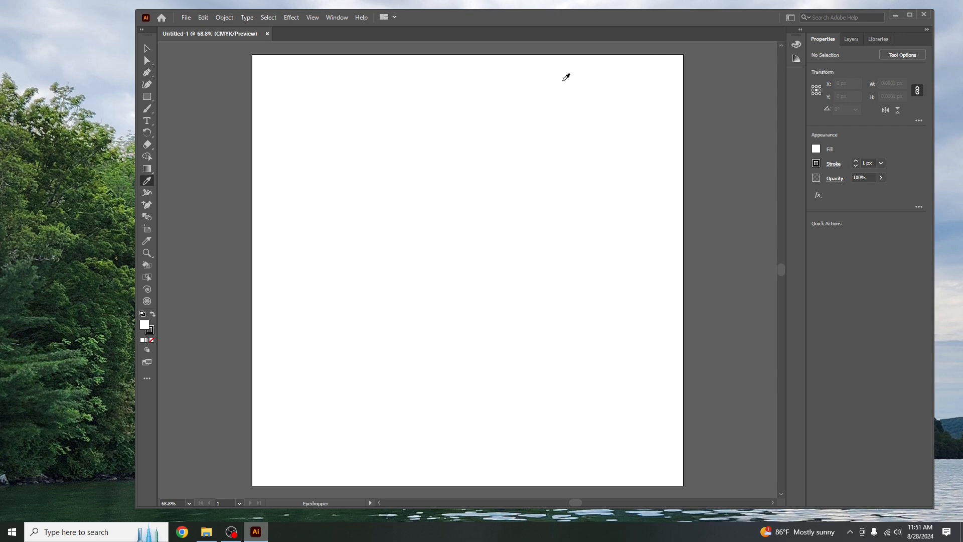
{"action": "left_click", "coordinate": [146, 48]}
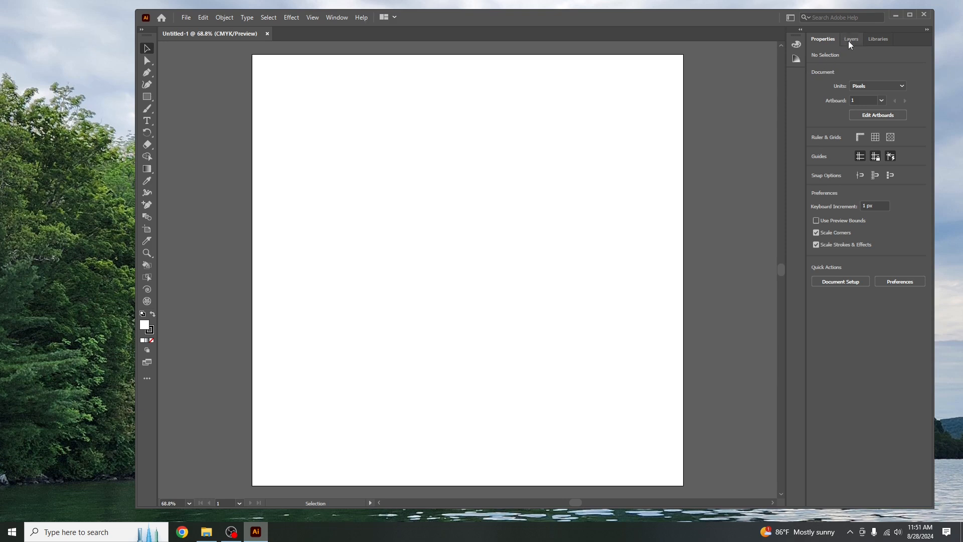
Draw two overlapping squares of about 209 px and 255 px on the artboard and shift the smaller one slightly up.
{"action": "left_click", "coordinate": [147, 96]}
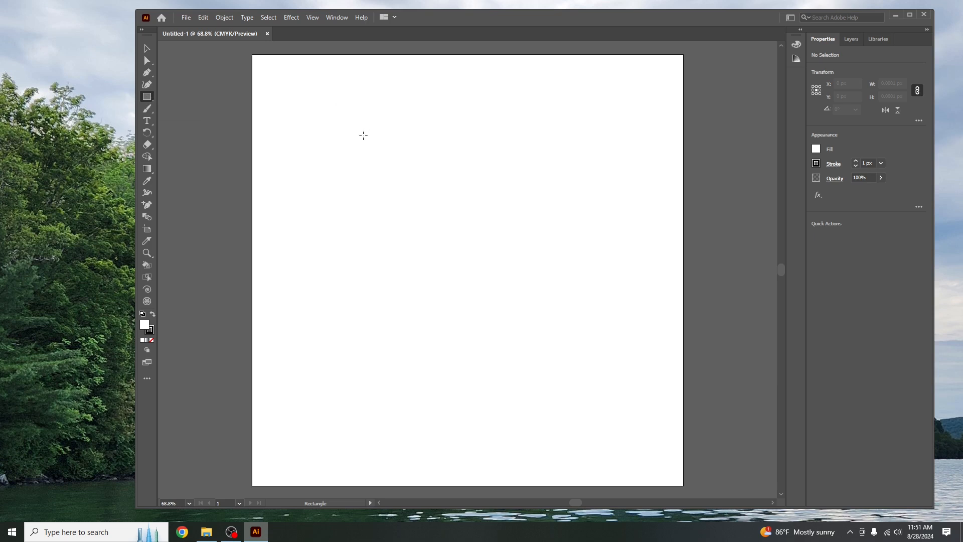
{"action": "left_click_drag", "start_coordinate": [365, 141], "coordinate": [457, 213]}
{"action": "left_click_drag", "start_coordinate": [538, 281], "coordinate": [428, 218]}
{"action": "key", "text": "v"}
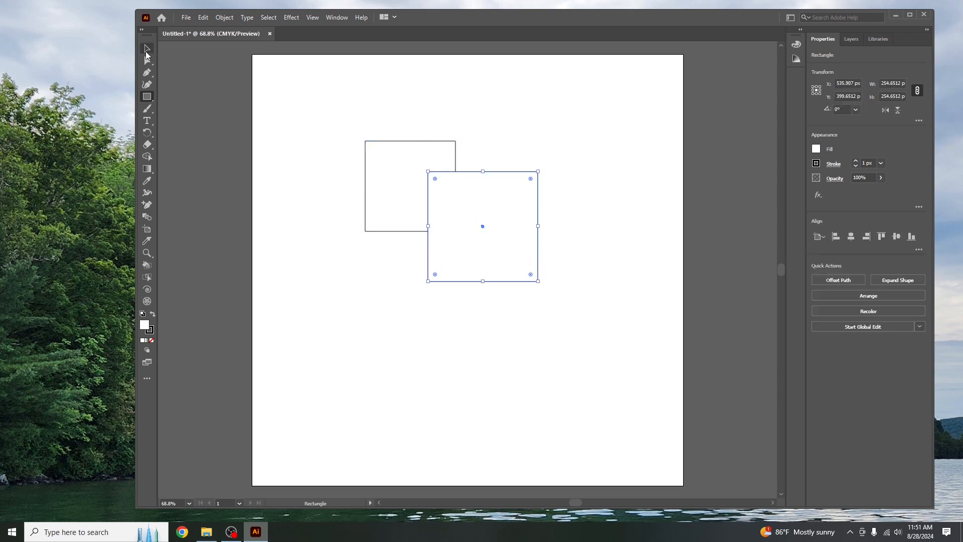
{"action": "left_click_drag", "start_coordinate": [394, 182], "coordinate": [395, 158]}
Give the smaller square a blue fill picked from the color spectrum and remove its stroke.
{"action": "left_click", "coordinate": [153, 315]}
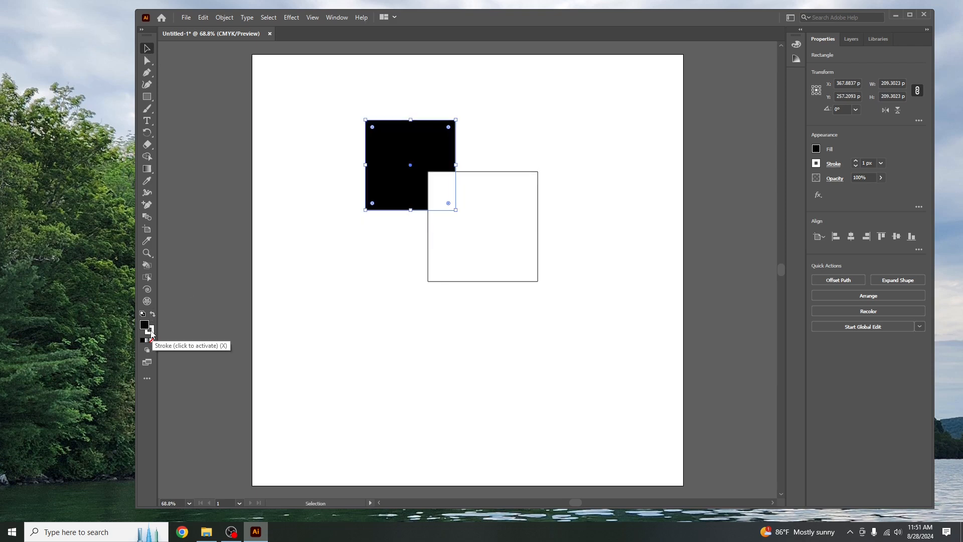
{"action": "left_click", "coordinate": [151, 341]}
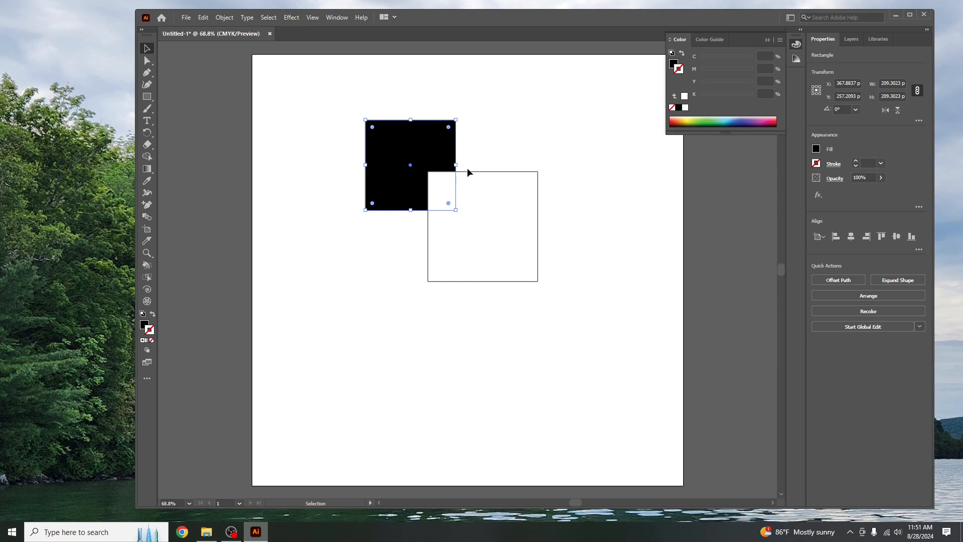
{"action": "left_click", "coordinate": [478, 224]}
{"action": "left_click", "coordinate": [420, 152]}
{"action": "left_click", "coordinate": [672, 123]}
{"action": "left_click", "coordinate": [740, 122]}
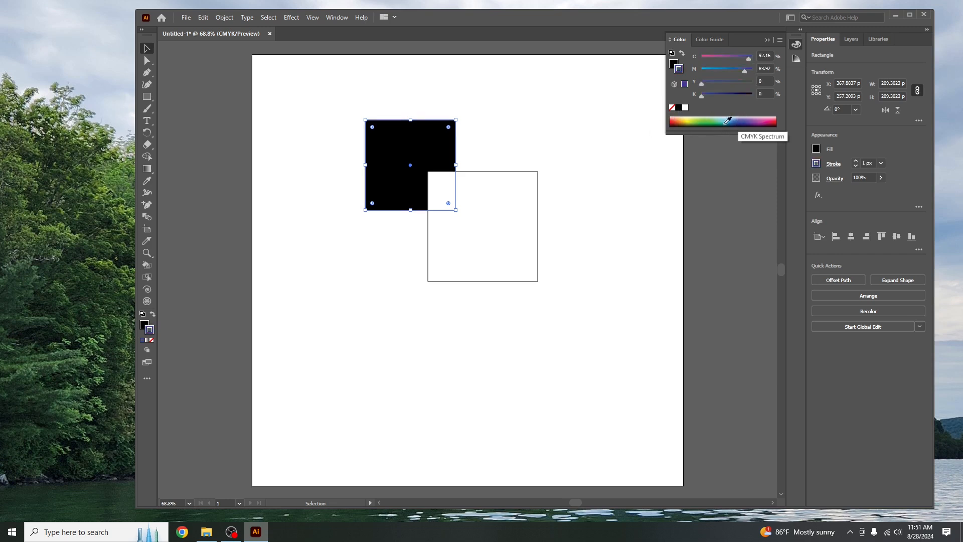
{"action": "left_click", "coordinate": [153, 317]}
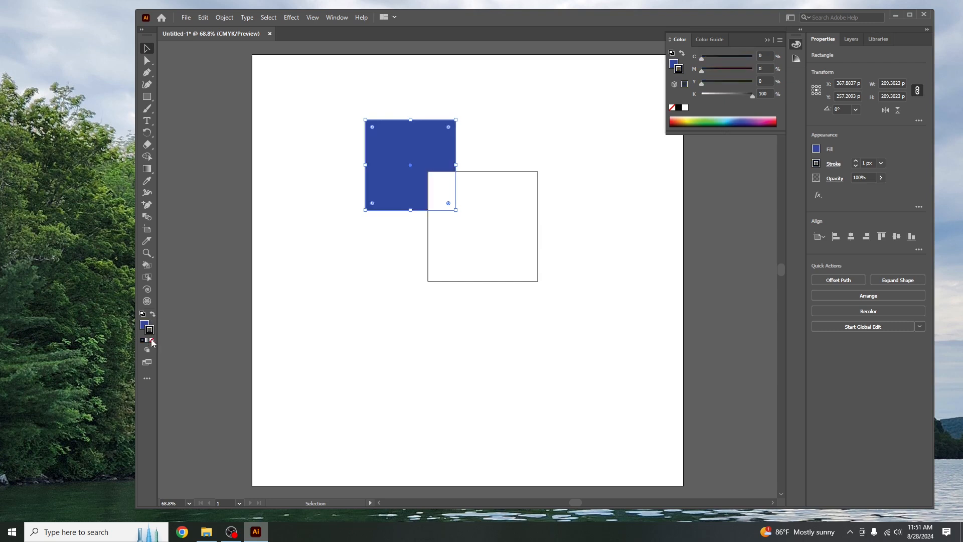
Give the larger square a magenta fill picked from the color spectrum, remove its stroke and close the color settings.
{"action": "left_click", "coordinate": [501, 215]}
{"action": "left_click", "coordinate": [763, 119]}
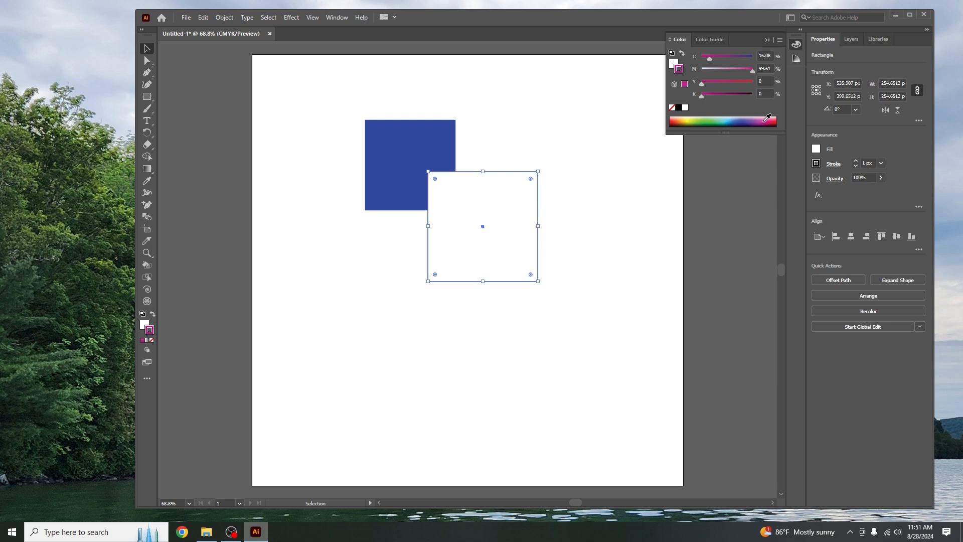
{"action": "left_click", "coordinate": [153, 314]}
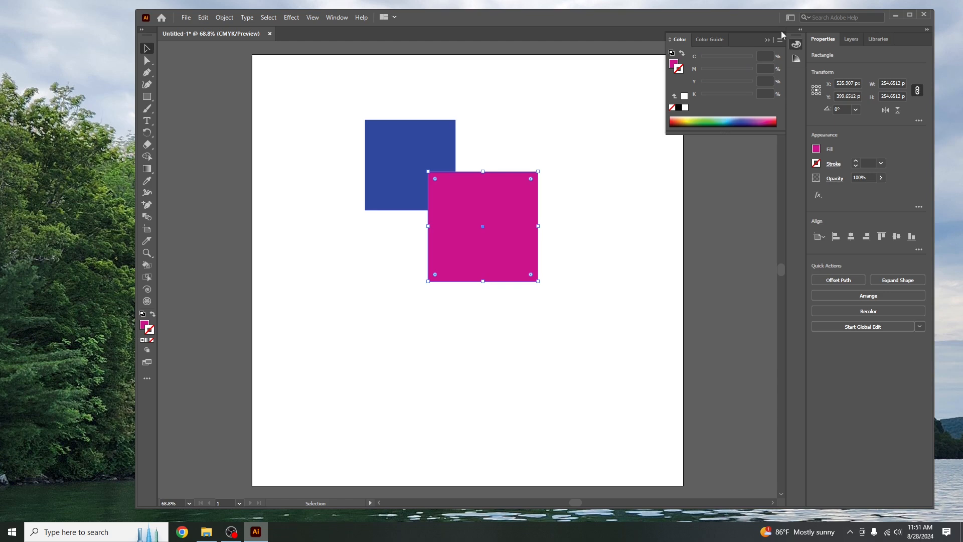
{"action": "left_click", "coordinate": [767, 40]}
Shift the magenta square slightly down and the blue square slightly down and to the right.
{"action": "left_click_drag", "start_coordinate": [464, 232], "coordinate": [457, 239]}
{"action": "left_click_drag", "start_coordinate": [411, 154], "coordinate": [415, 158]}
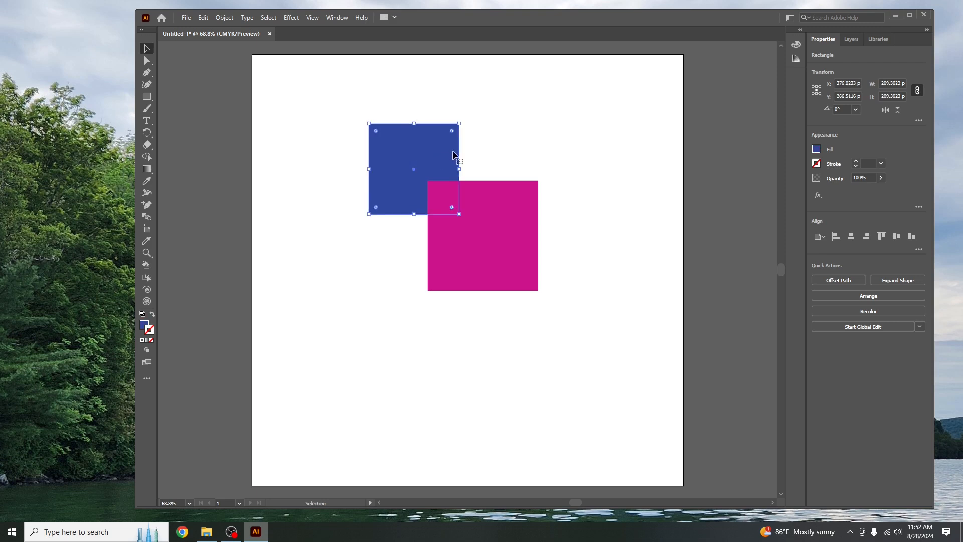
Add a new layer to the document above Layer 1.
{"action": "left_click", "coordinate": [851, 40]}
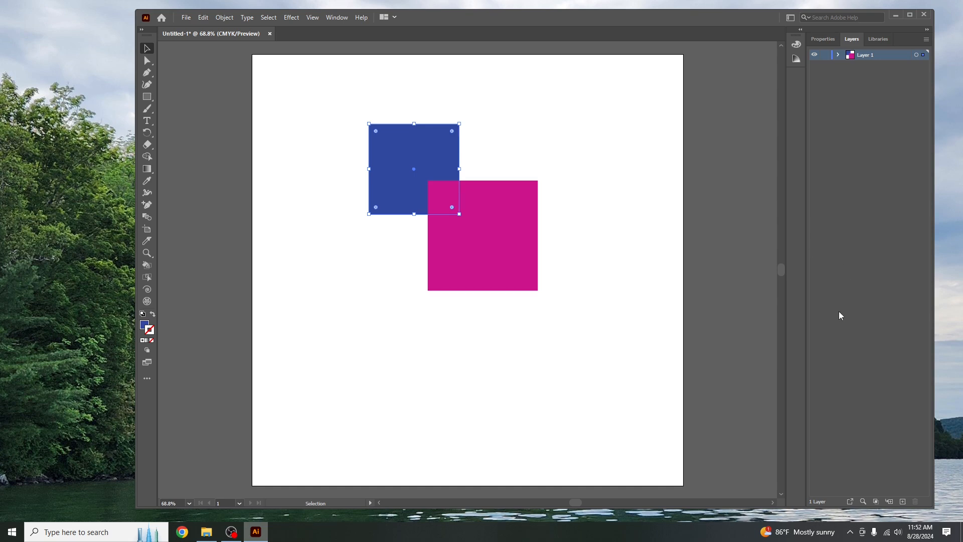
{"action": "left_click", "coordinate": [903, 503]}
Send the magenta square to Layer 2 and reorder the layers so that Layer 2 sits below Layer 1.
{"action": "left_click", "coordinate": [496, 228]}
{"action": "right_click", "coordinate": [493, 226]}
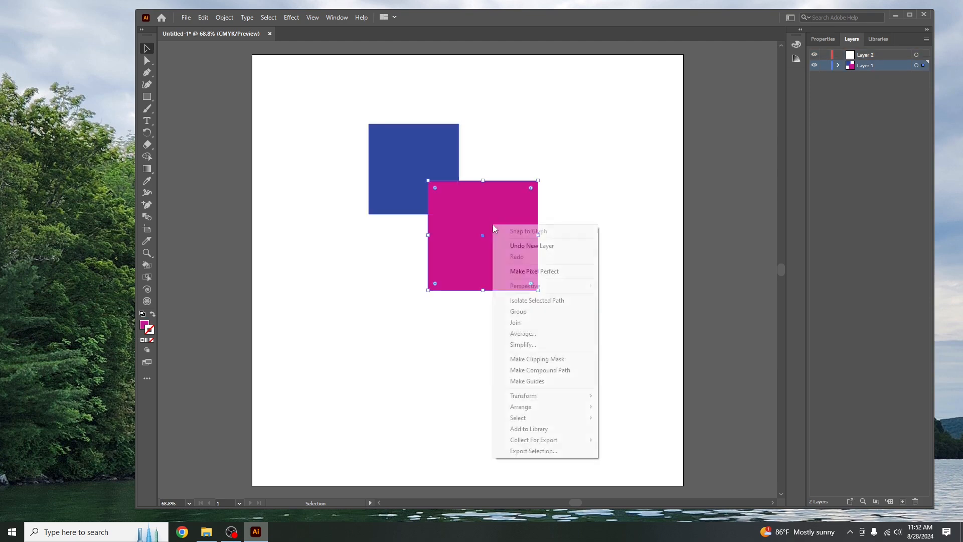
{"action": "left_click", "coordinate": [853, 55]}
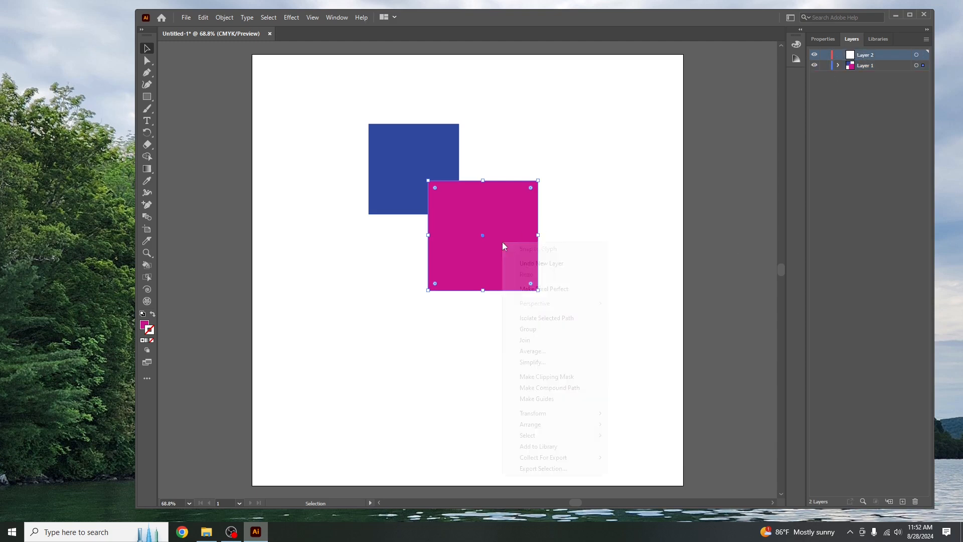
{"action": "mouse_move", "coordinate": [552, 426]}
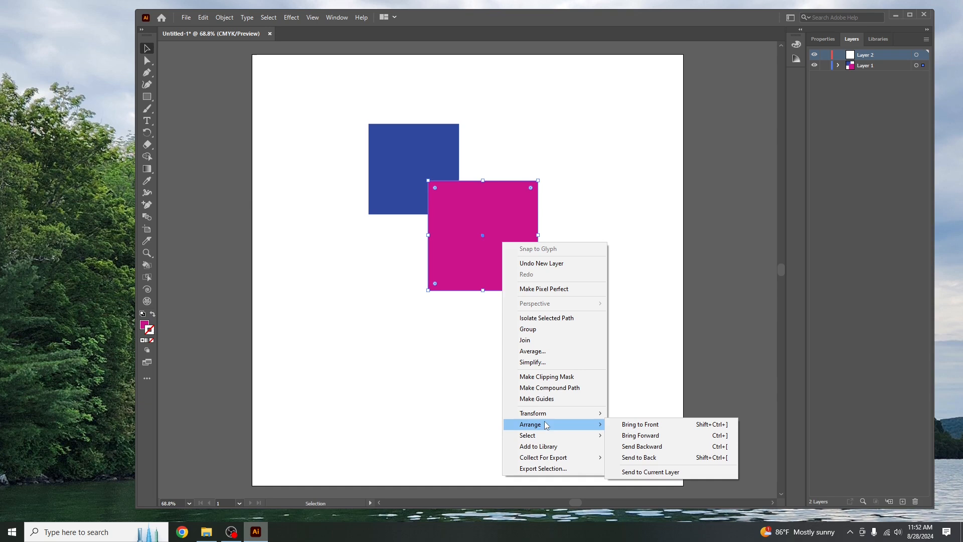
{"action": "left_click", "coordinate": [636, 472]}
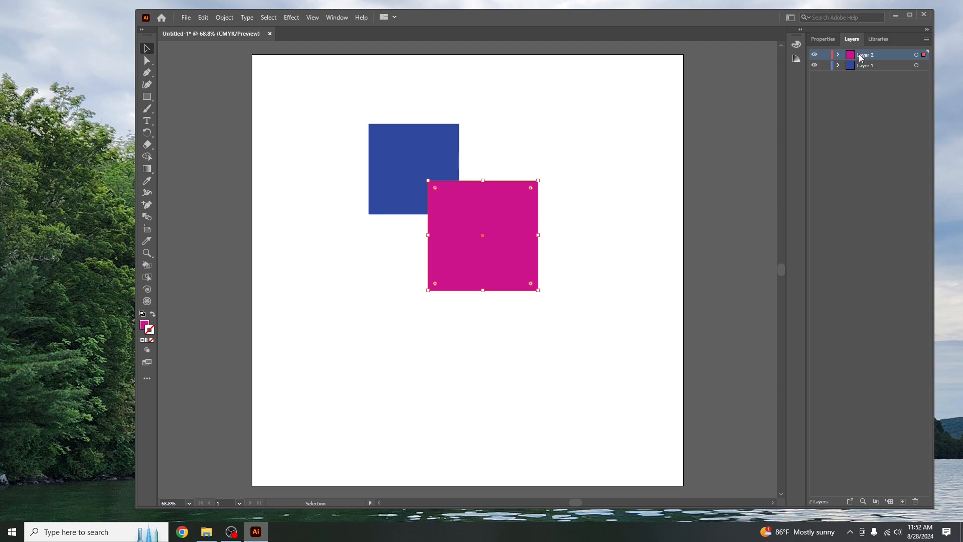
{"action": "left_click_drag", "start_coordinate": [871, 58], "coordinate": [867, 75]}
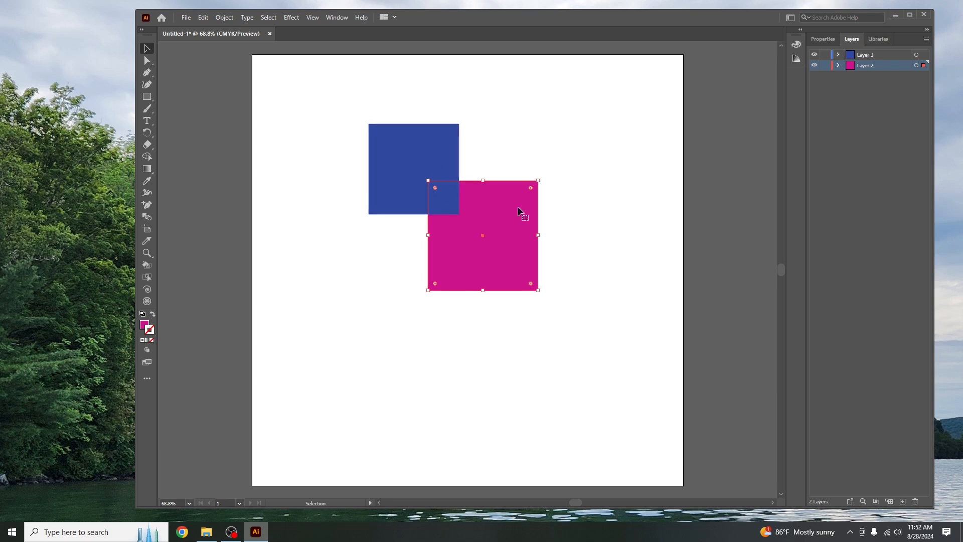
{"action": "left_click_drag", "start_coordinate": [871, 57], "coordinate": [861, 77]}
Hide and show Layer 2 and Layer 1 in turn to check which square each layer holds.
{"action": "left_click", "coordinate": [815, 65]}
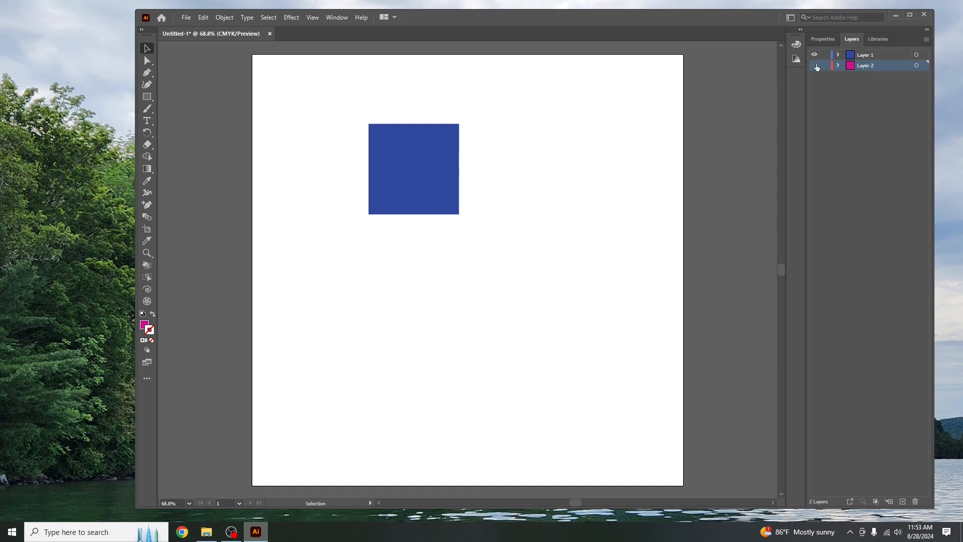
{"action": "left_click", "coordinate": [815, 65]}
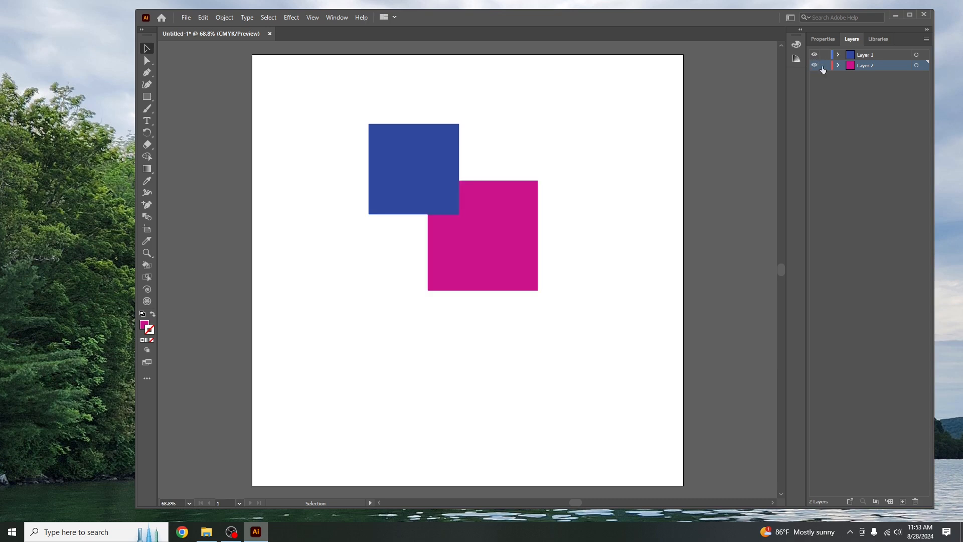
{"action": "left_click", "coordinate": [814, 55]}
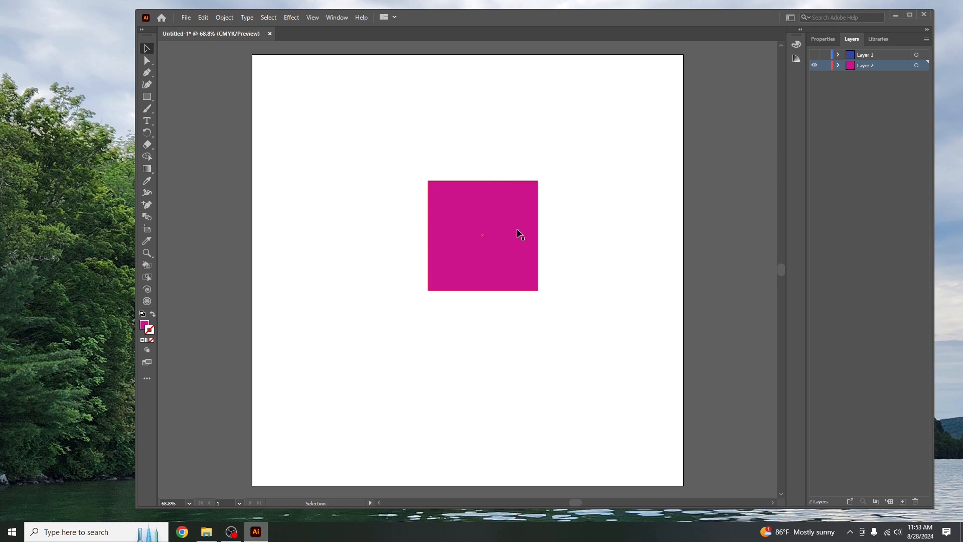
{"action": "left_click", "coordinate": [814, 54]}
{"action": "left_click", "coordinate": [814, 66]}
{"action": "left_click", "coordinate": [815, 65]}
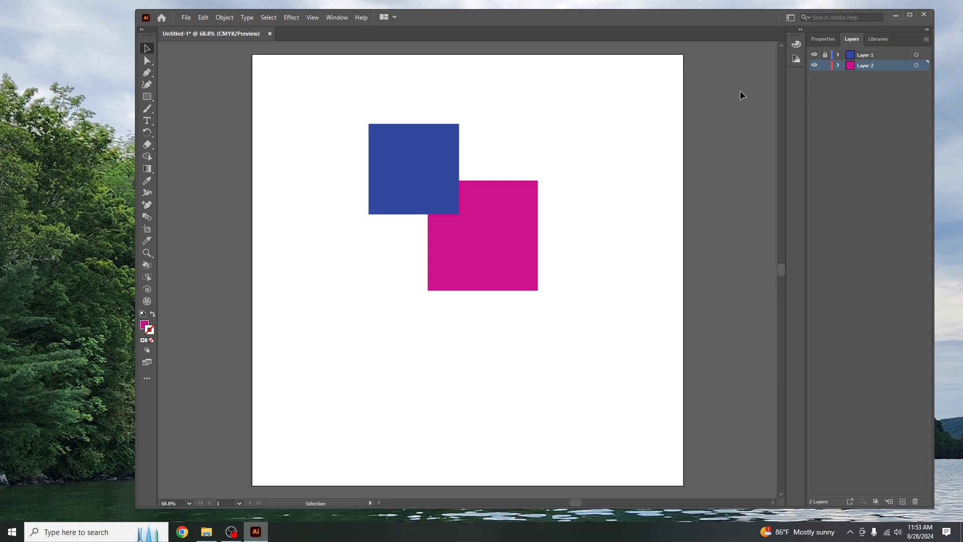
Lock Layer 1, try a marquee selection across both squares to test the lock, and unlock the layer.
{"action": "left_click_drag", "start_coordinate": [630, 99], "coordinate": [360, 357]}
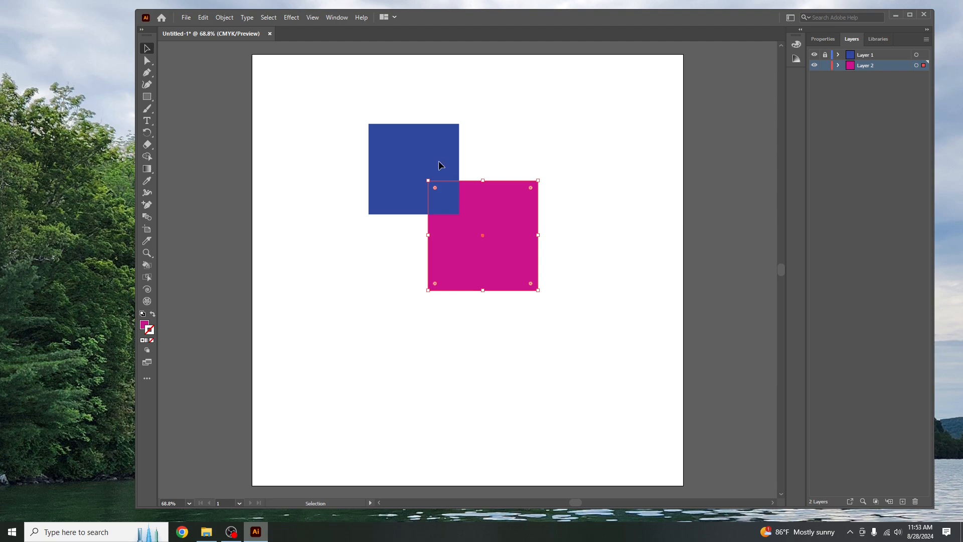
{"action": "left_click_drag", "start_coordinate": [617, 82], "coordinate": [339, 315]}
{"action": "left_click_drag", "start_coordinate": [577, 95], "coordinate": [359, 323]}
{"action": "left_click", "coordinate": [826, 57]}
{"action": "left_click", "coordinate": [333, 19]}
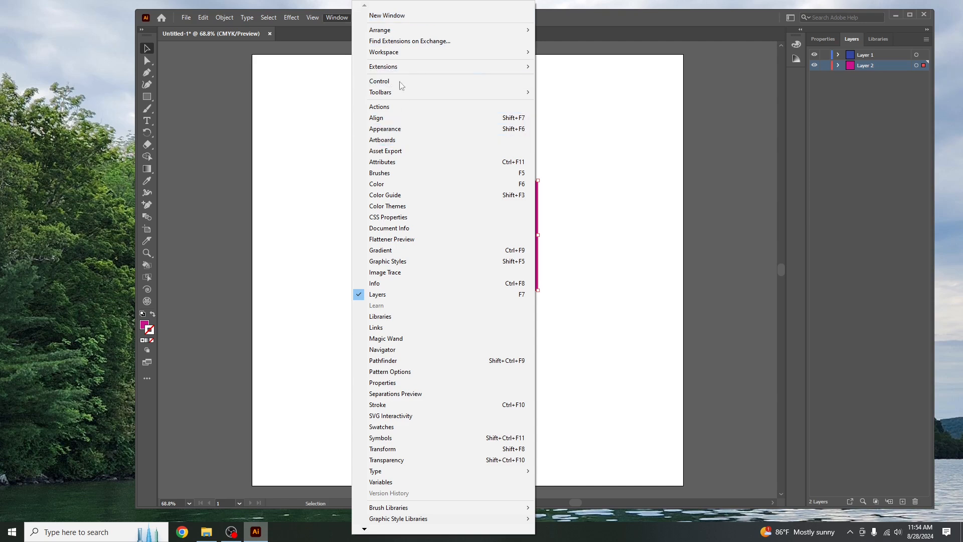
{"action": "mouse_move", "coordinate": [406, 53]}
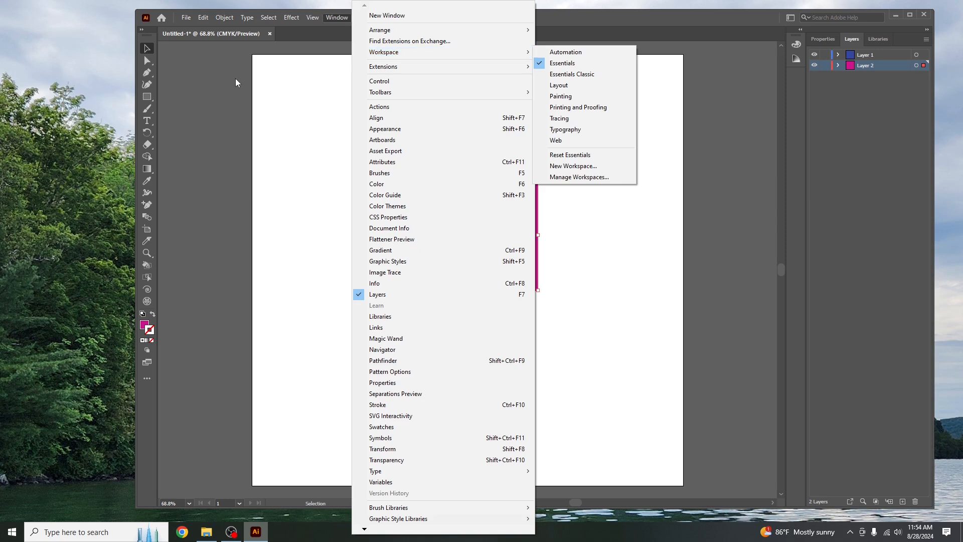
{"action": "left_click", "coordinate": [213, 131]}
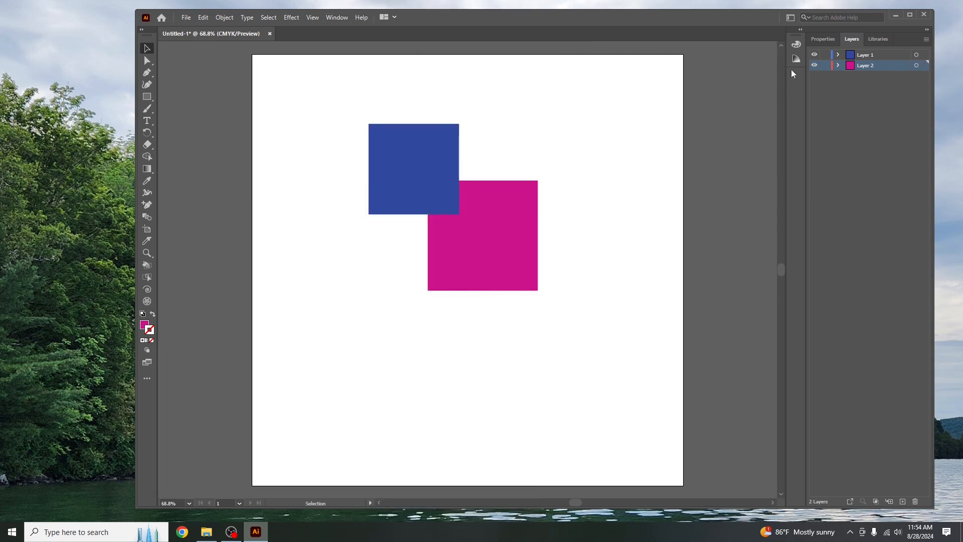
Switch to the Painting workspace to look at its panel arrangement.
{"action": "left_click", "coordinate": [313, 18]}
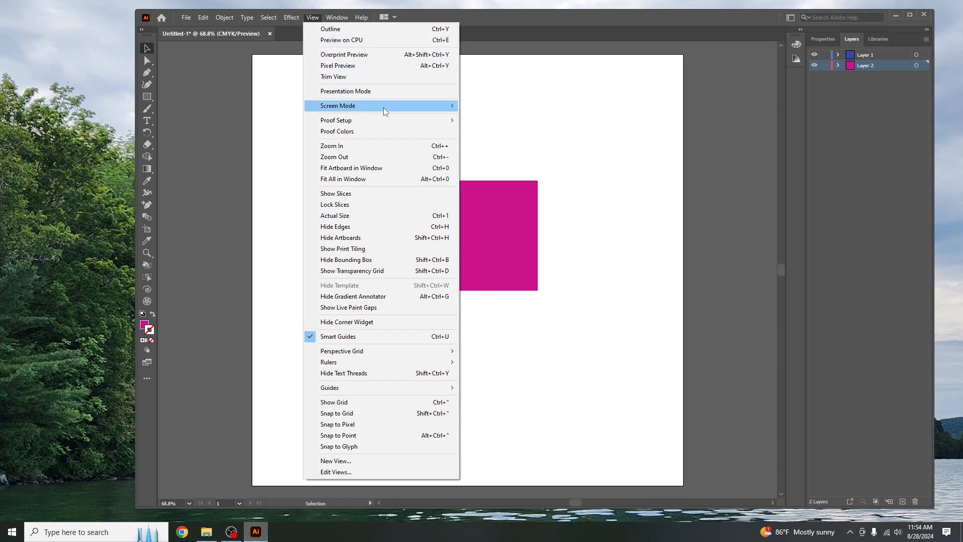
{"action": "mouse_move", "coordinate": [337, 18]}
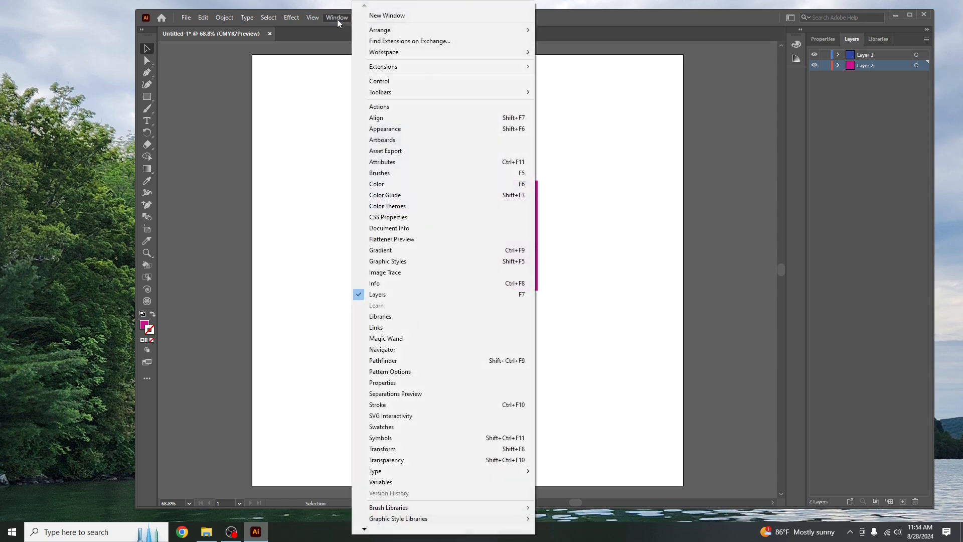
{"action": "mouse_move", "coordinate": [423, 57]}
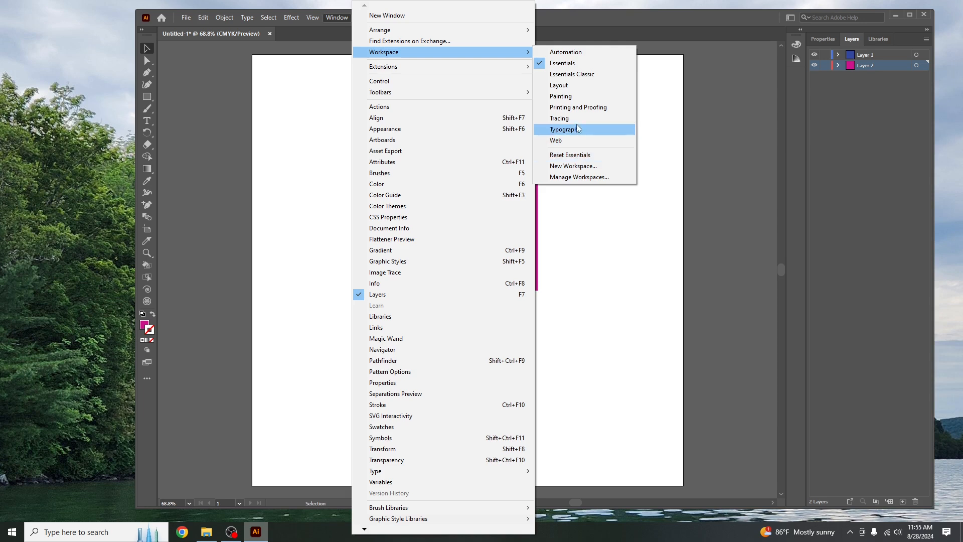
{"action": "left_click", "coordinate": [567, 99]}
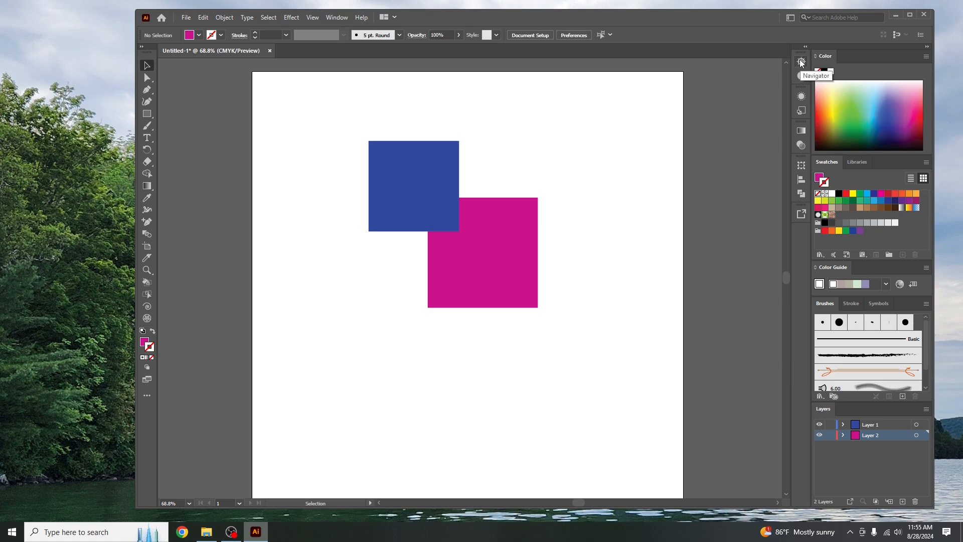
Switch the workspace back to Essentials.
{"action": "left_click", "coordinate": [338, 19]}
{"action": "mouse_move", "coordinate": [398, 54]}
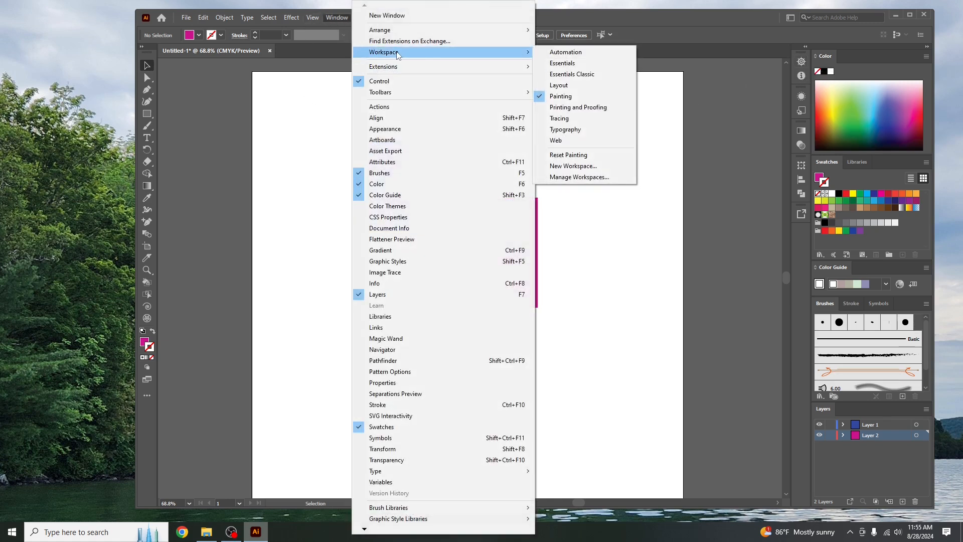
{"action": "left_click", "coordinate": [574, 64]}
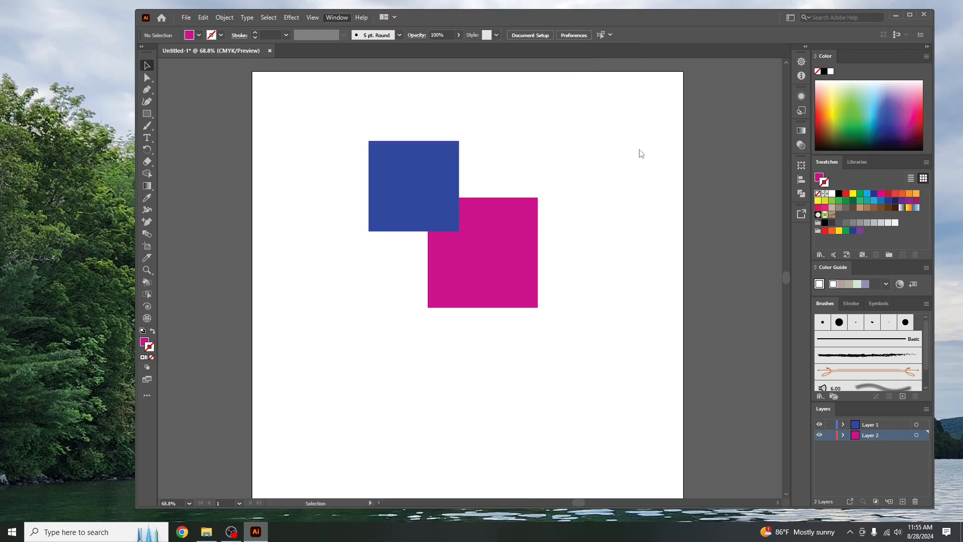